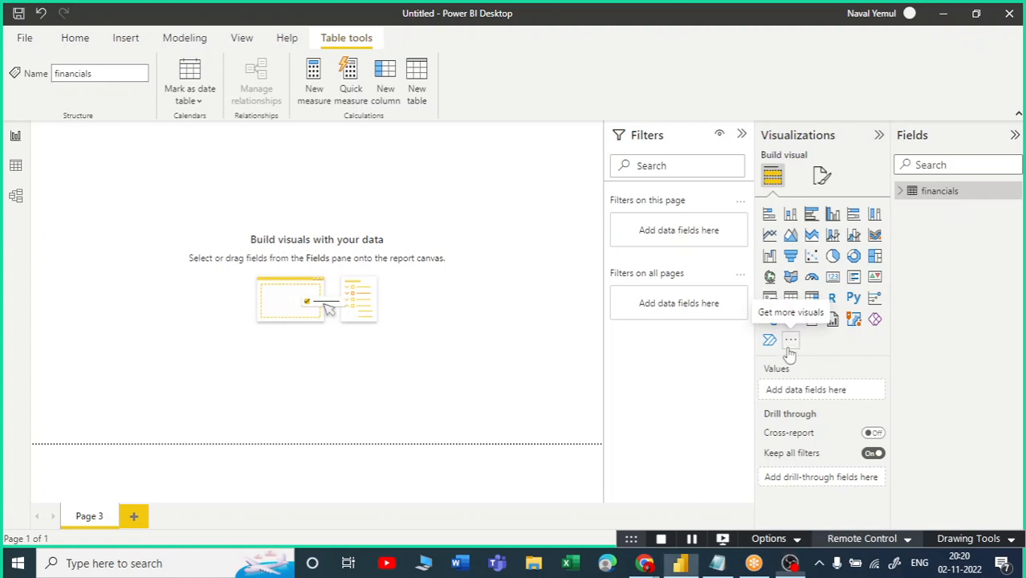
Look through the Power BI visuals store and the signed-in account details, then close both.
{"action": "left_click", "coordinate": [791, 344]}
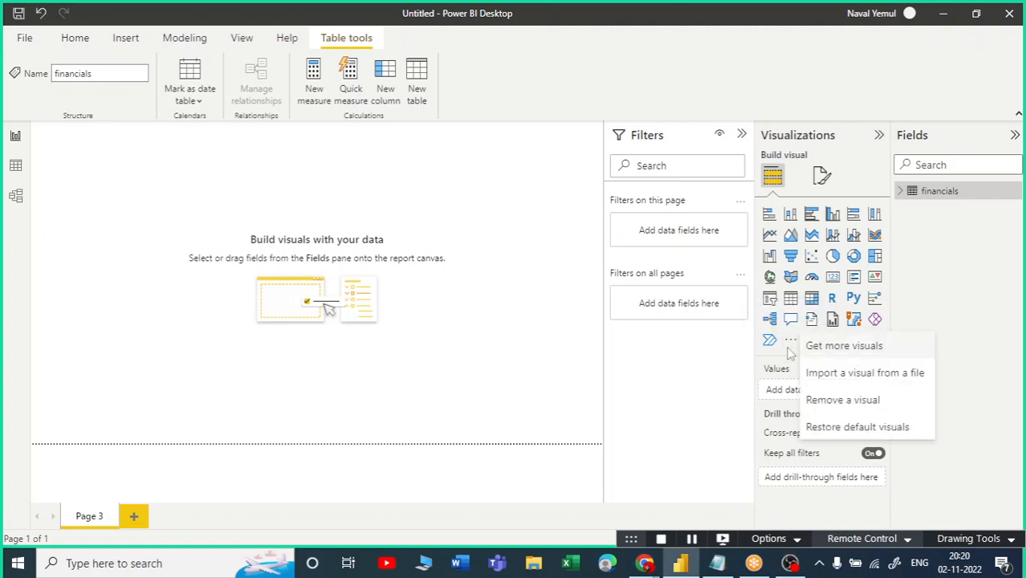
{"action": "left_click", "coordinate": [851, 351]}
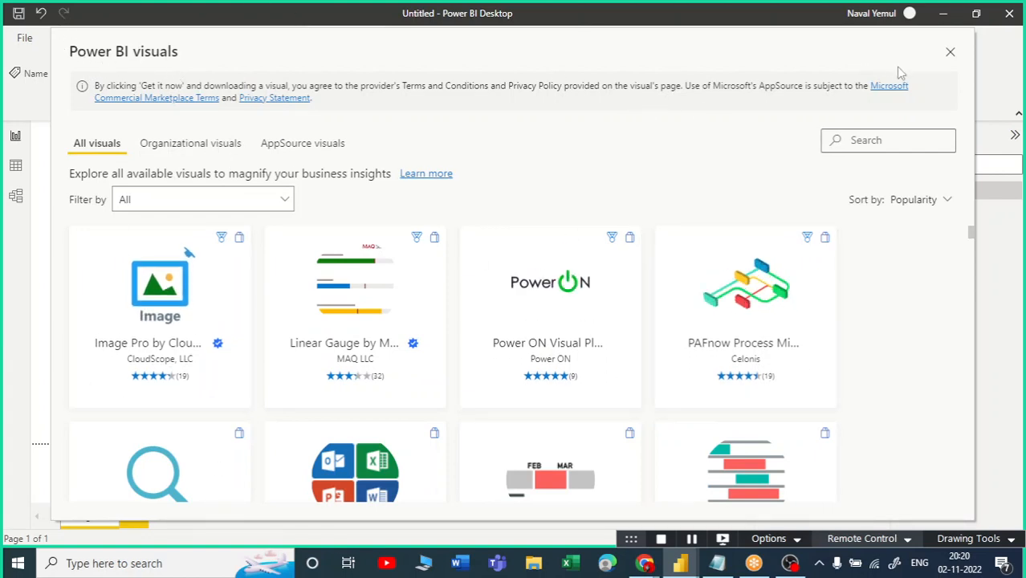
{"action": "left_click", "coordinate": [950, 52]}
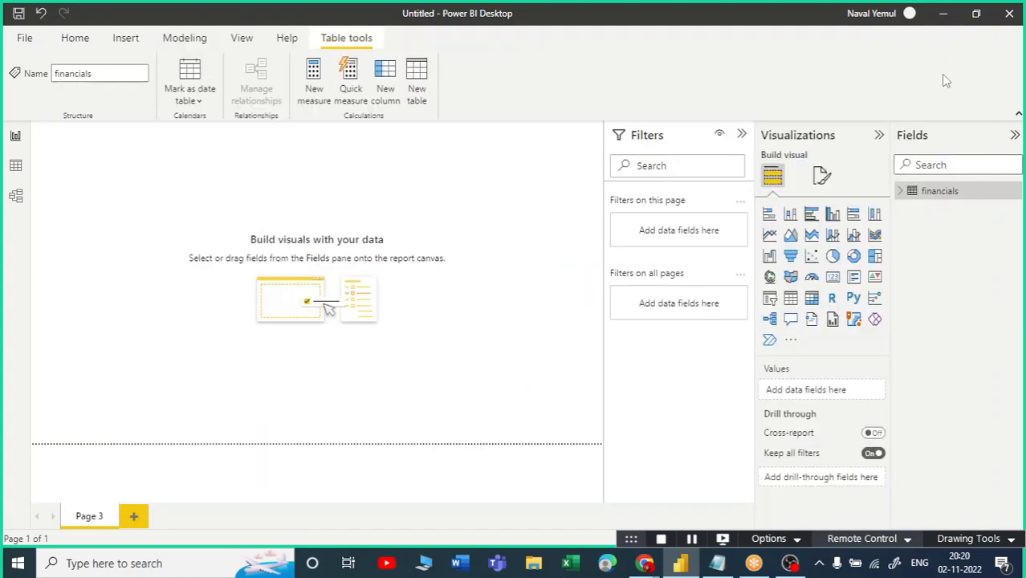
{"action": "left_click", "coordinate": [908, 15]}
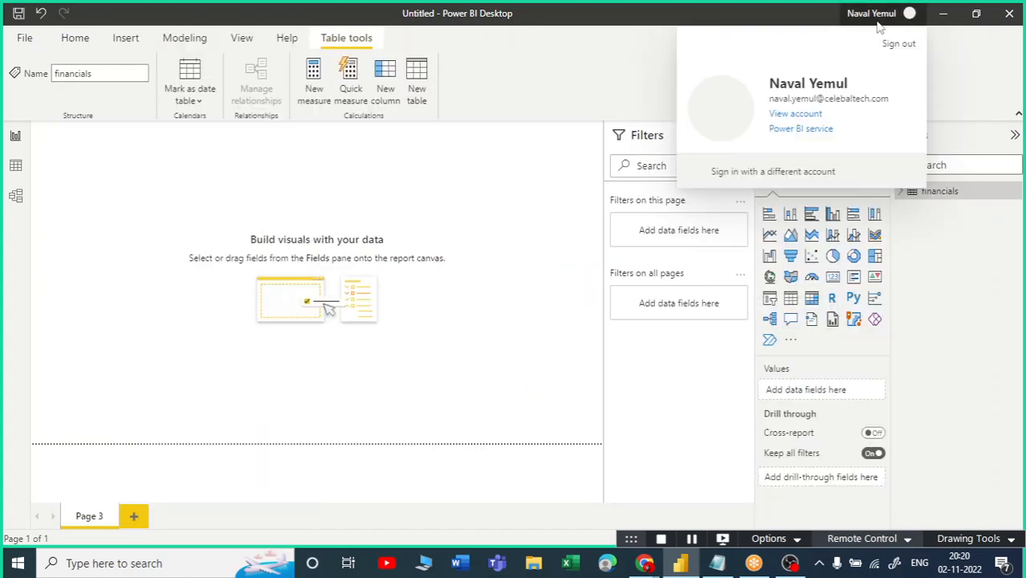
{"action": "left_click", "coordinate": [899, 18]}
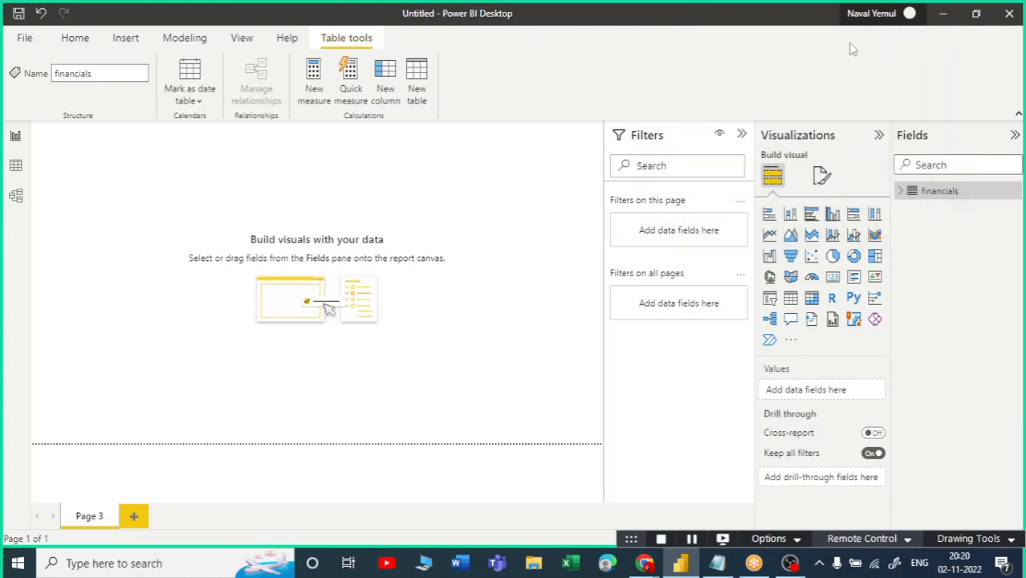
In Notepad, add an 'Organization email id' line below the Service line.
{"action": "left_click", "coordinate": [718, 563]}
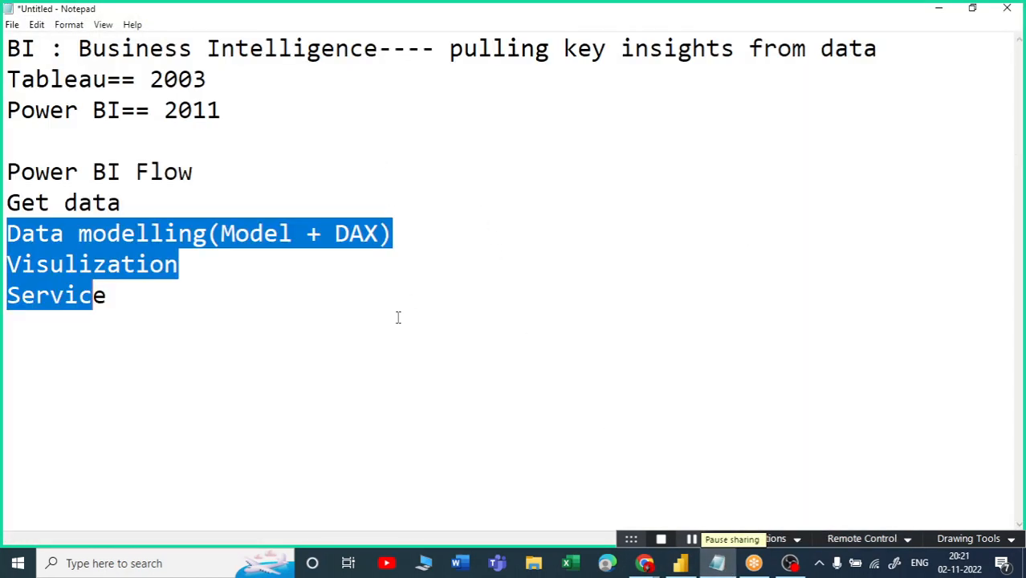
{"action": "left_click", "coordinate": [201, 334]}
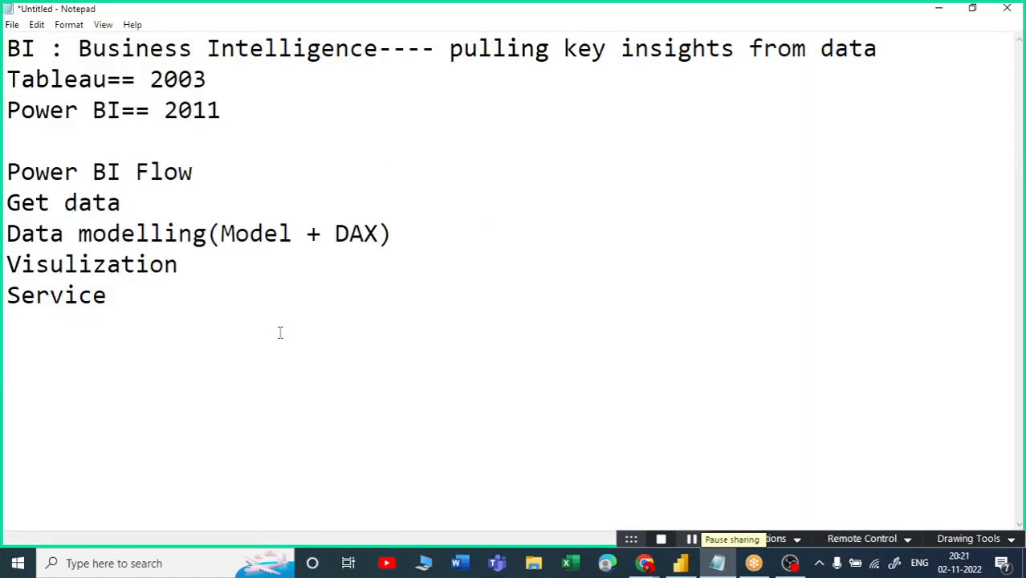
{"action": "type", "text": "Orga"}
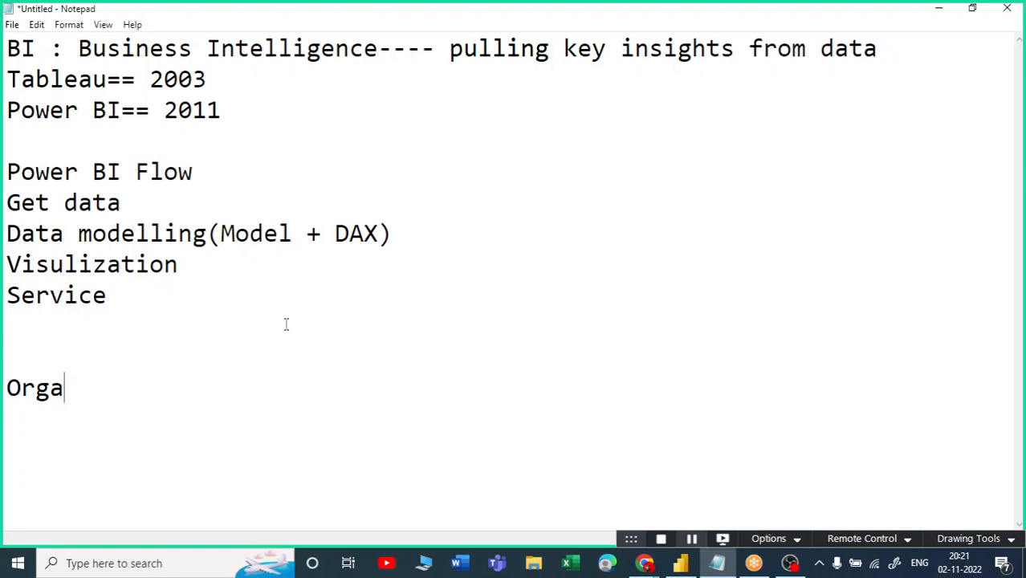
{"action": "type", "text": "nizationem"}
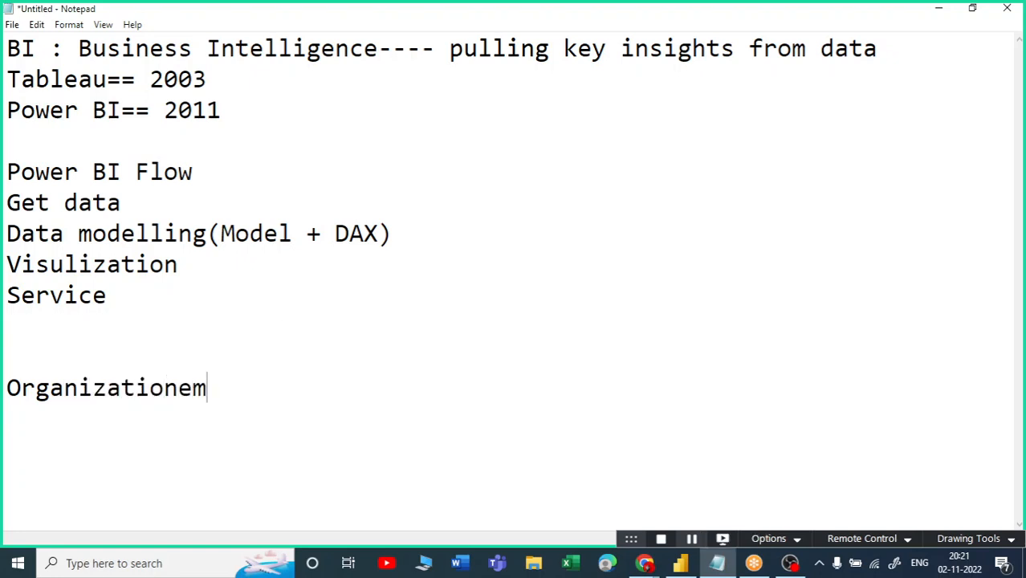
{"action": "key", "text": "BackSpace"}
{"action": "key", "text": "BackSpace"}
{"action": "key", "text": "BackSpace"}
{"action": "type", "text": "n emai"}
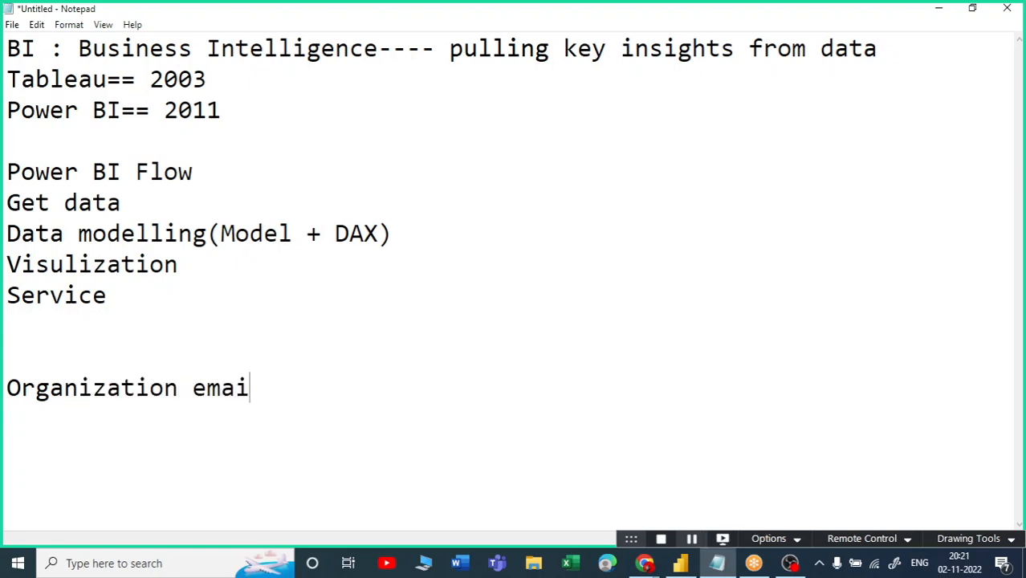
{"action": "type", "text": "l id"}
{"action": "key", "text": "shift+Home"}
{"action": "left_click", "coordinate": [362, 393]}
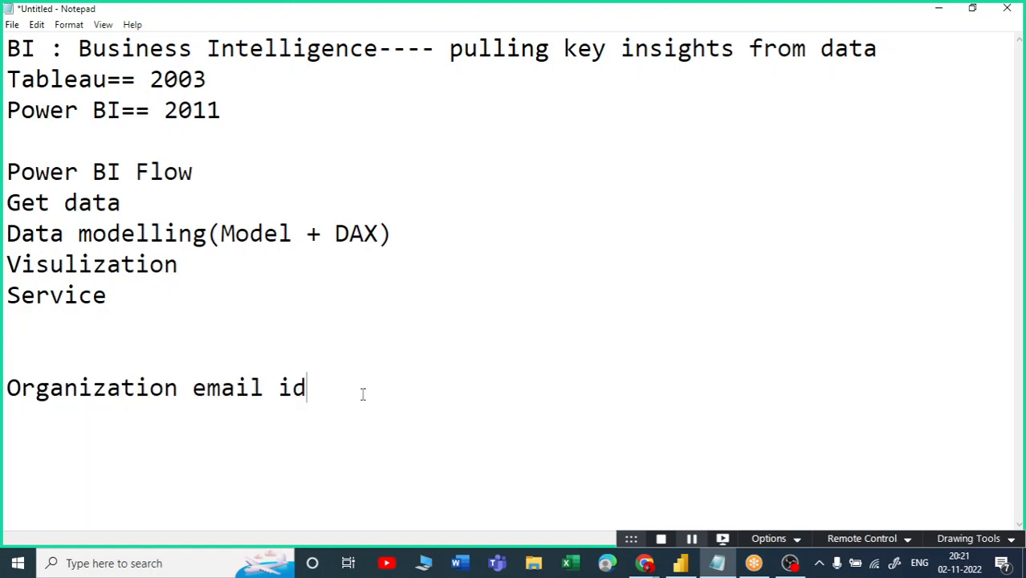
Add the lines 'Custom Visual' and 'Power BI service' to the notes.
{"action": "type", "text": "Cus"}
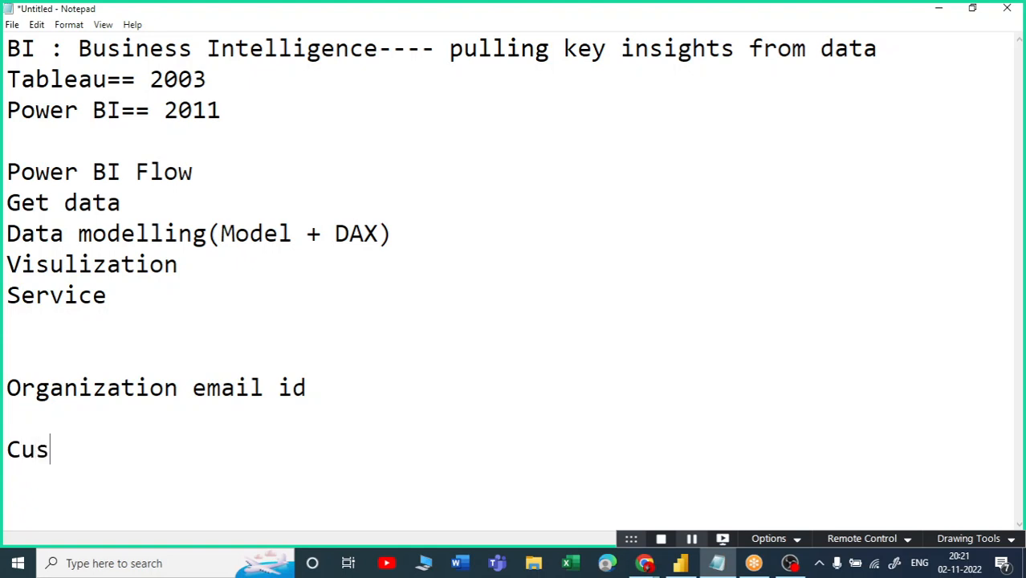
{"action": "type", "text": "tomer\\"}
{"action": "key", "text": "BackSpace"}
{"action": "key", "text": "BackSpace"}
{"action": "key", "text": "BackSpace"}
{"action": "key", "text": "BackSpace"}
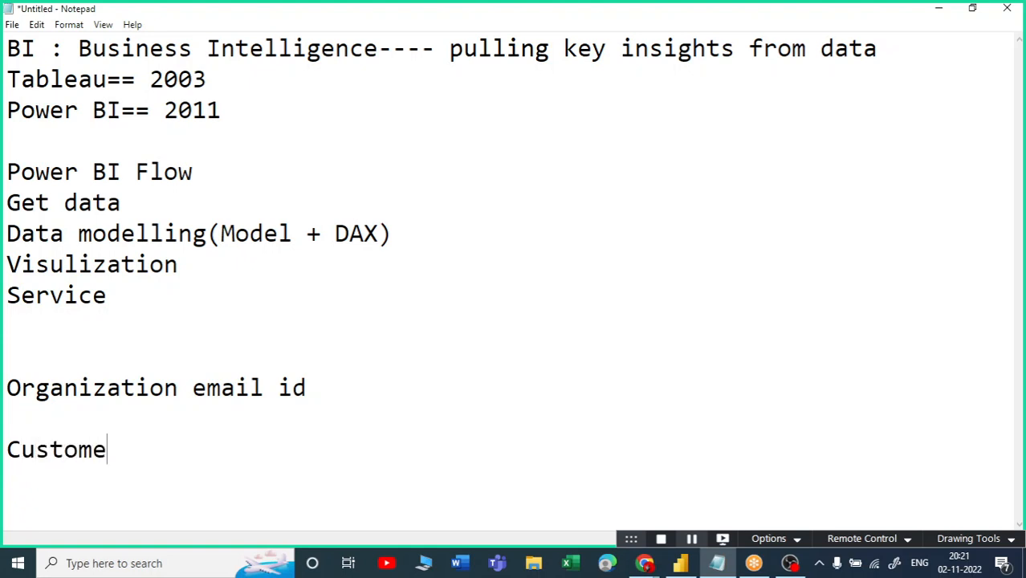
{"action": "type", "text": "Visual"}
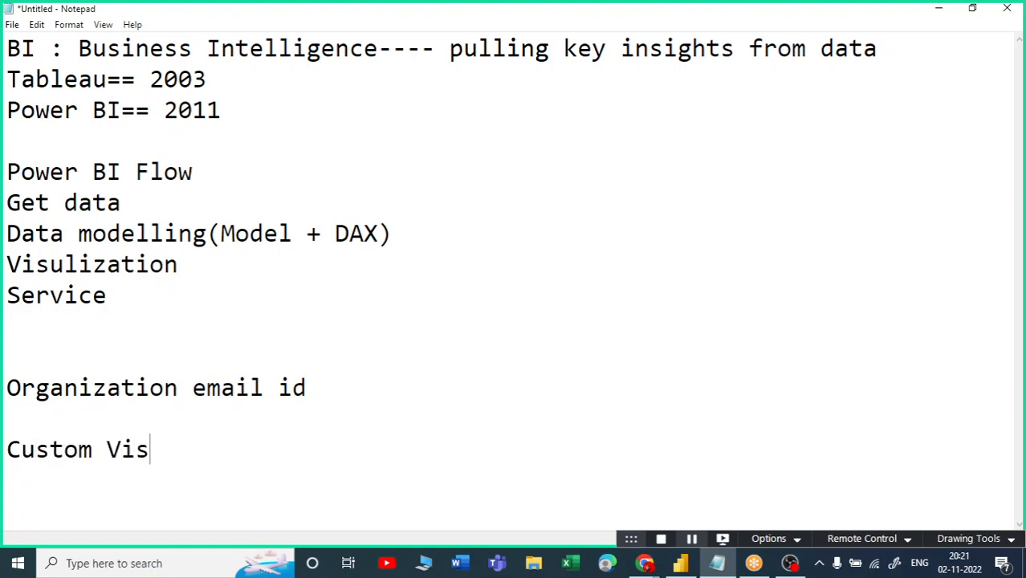
{"action": "key", "text": "Return"}
{"action": "type", "text": "Power "}
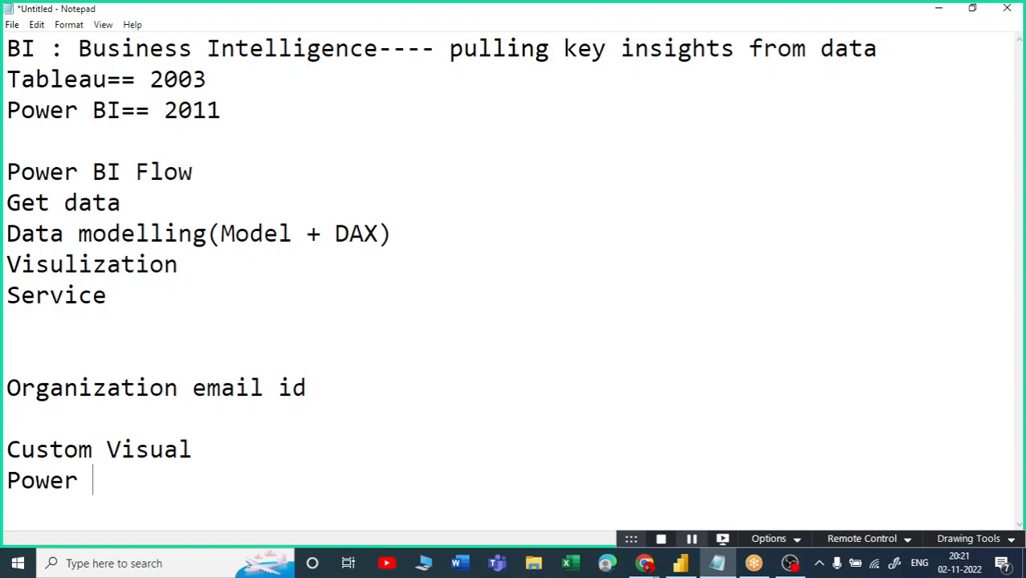
{"action": "type", "text": "BI service"}
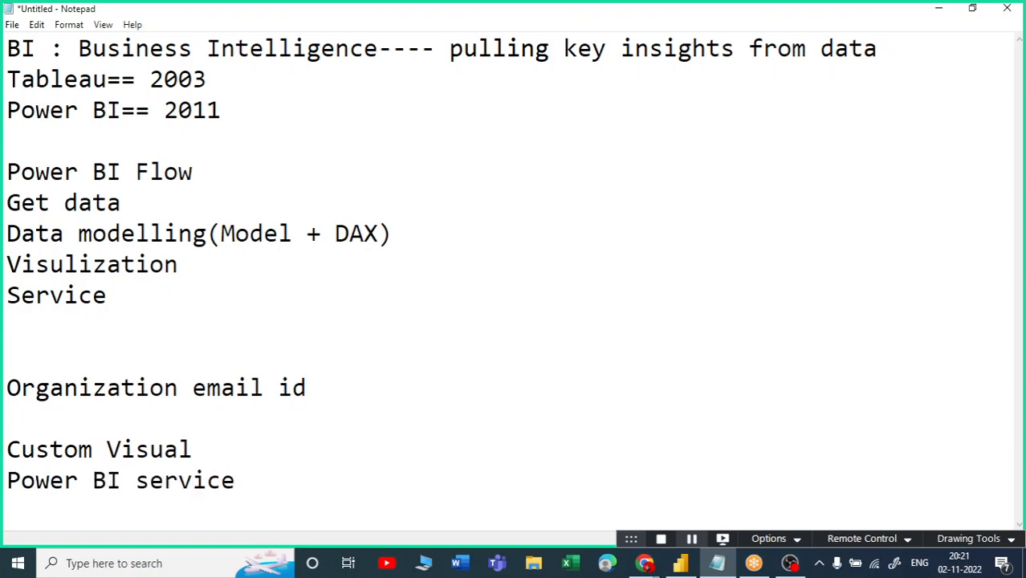
Add two example work e-mail addresses under Organization email id, highlight them, and minimize Notepad.
{"action": "left_click", "coordinate": [304, 374]}
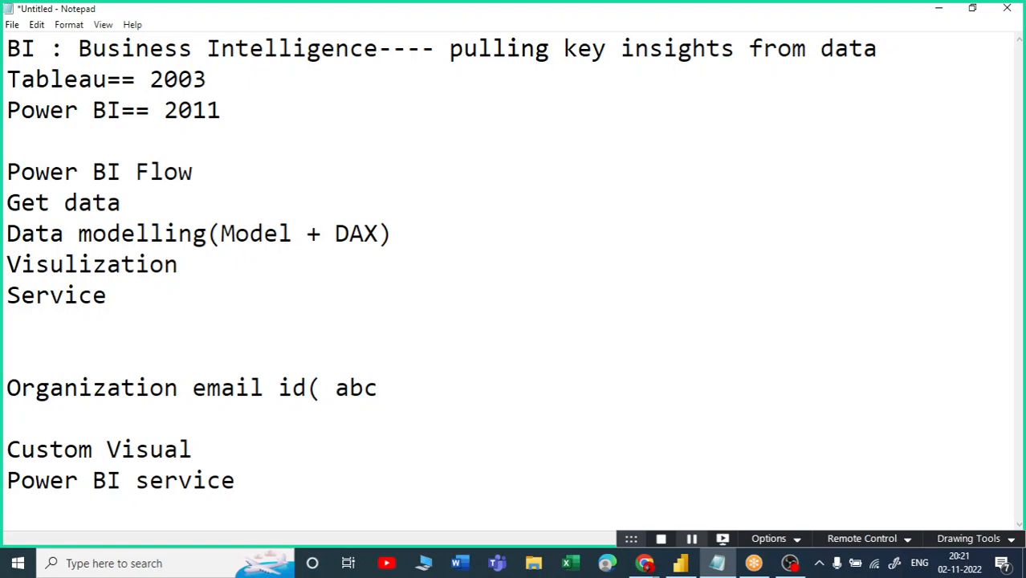
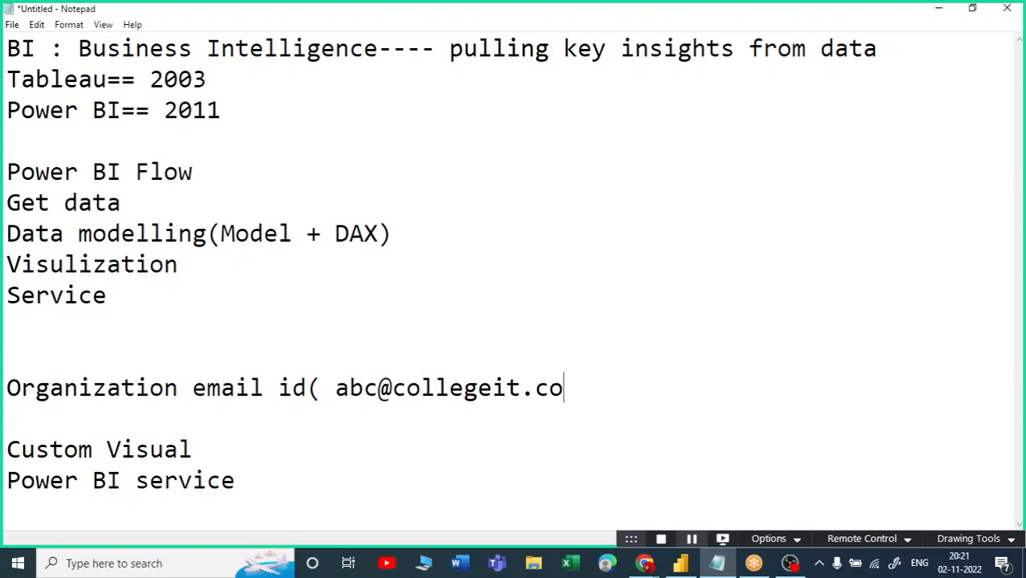
{"action": "key", "text": "Return"}
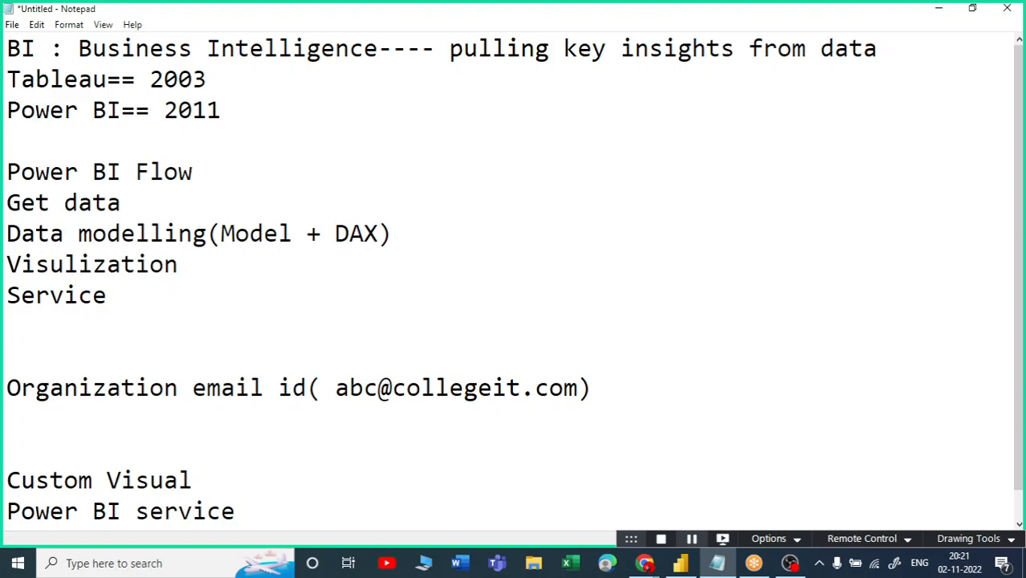
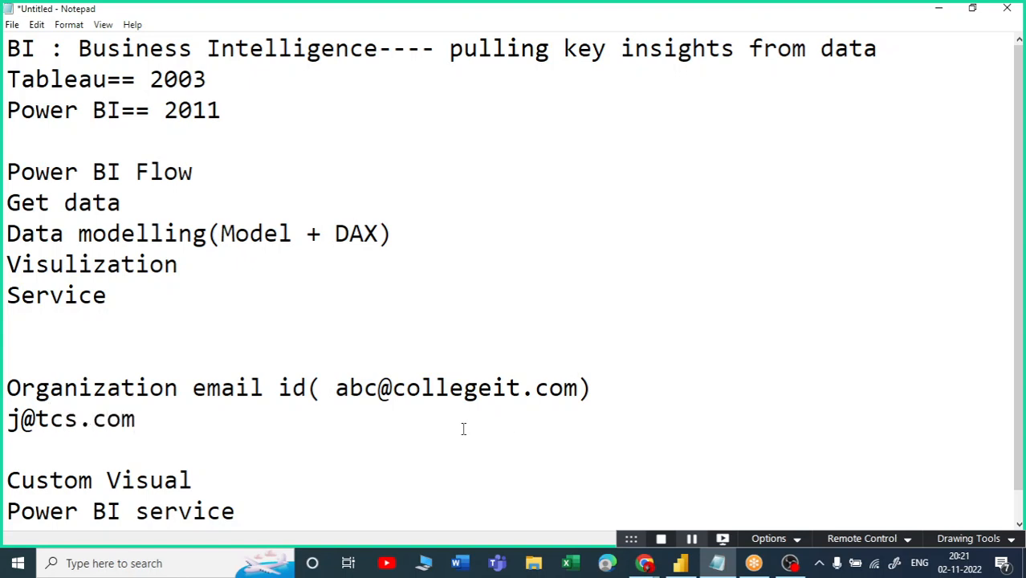
{"action": "left_click_drag", "start_coordinate": [136, 419], "coordinate": [7, 419]}
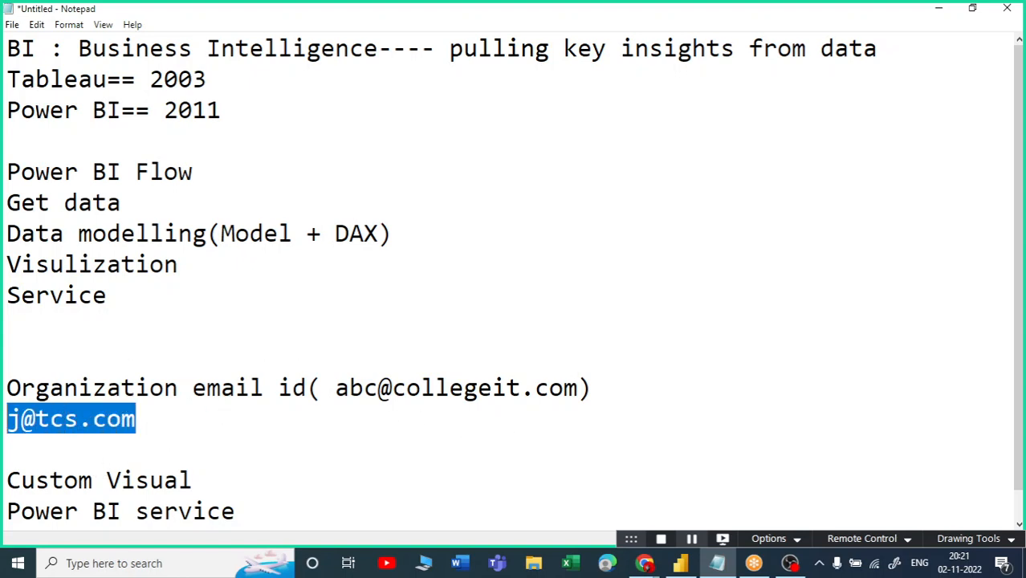
{"action": "scroll", "coordinate": [227, 393], "scroll_direction": "down", "scroll_amount": 1}
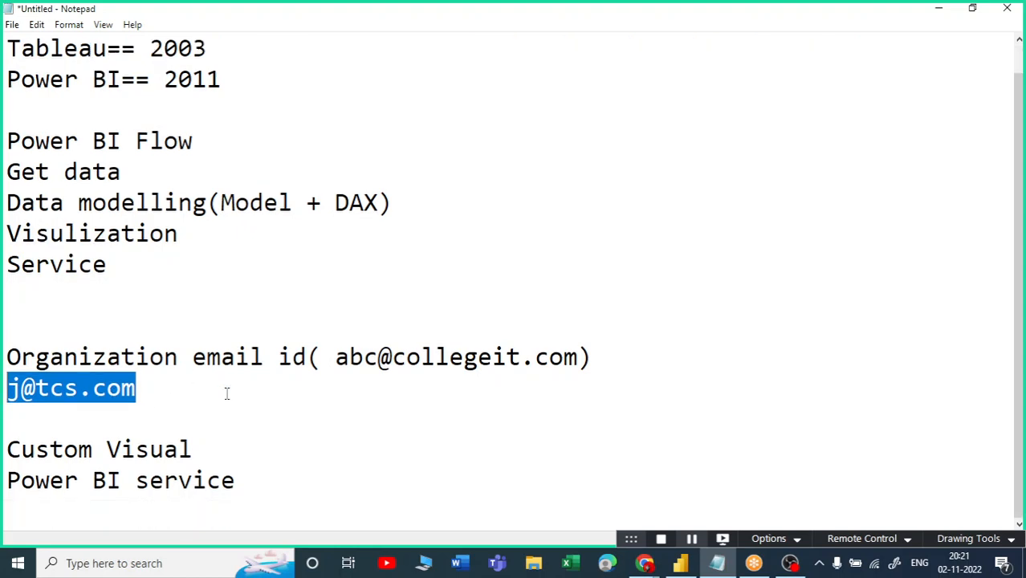
{"action": "left_click_drag", "start_coordinate": [6, 360], "coordinate": [310, 358]}
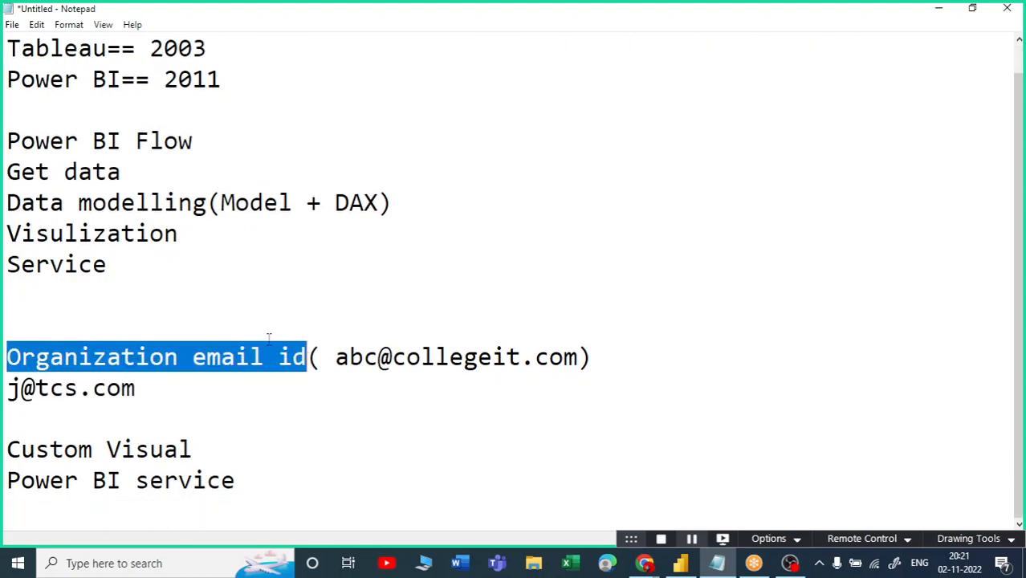
{"action": "left_click", "coordinate": [943, 8]}
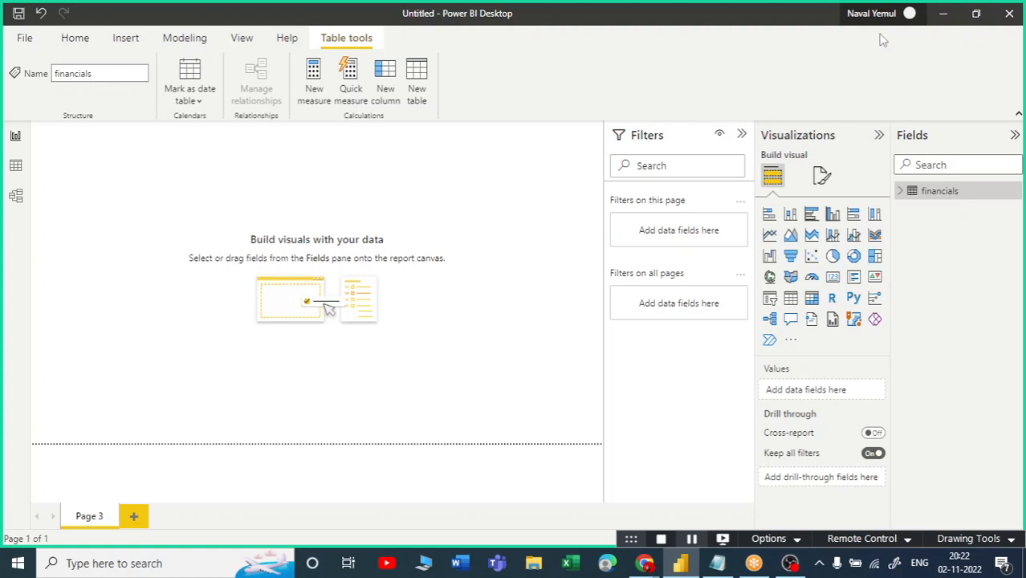
Open Get more visuals, scroll the All visuals list, and open the Word Cloud card.
{"action": "left_click", "coordinate": [790, 340]}
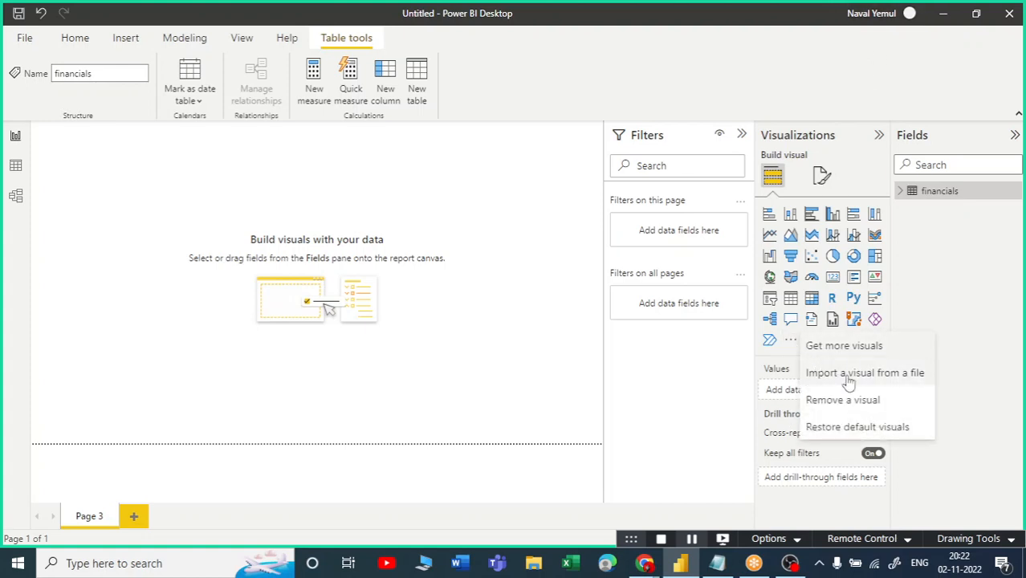
{"action": "left_click", "coordinate": [856, 350]}
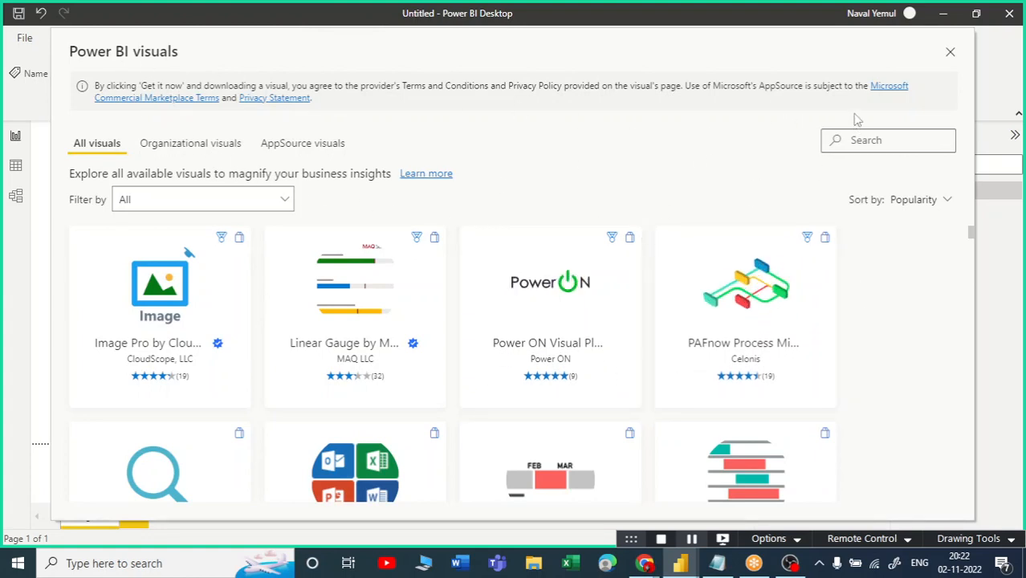
{"action": "scroll", "coordinate": [265, 305], "scroll_direction": "down", "scroll_amount": 1}
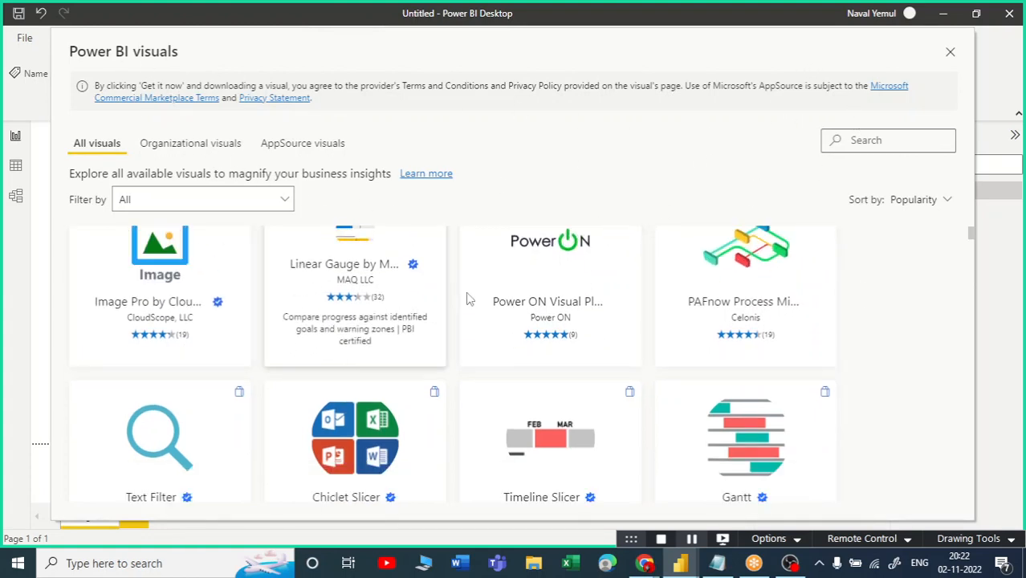
{"action": "scroll", "coordinate": [875, 371], "scroll_direction": "down", "scroll_amount": 3}
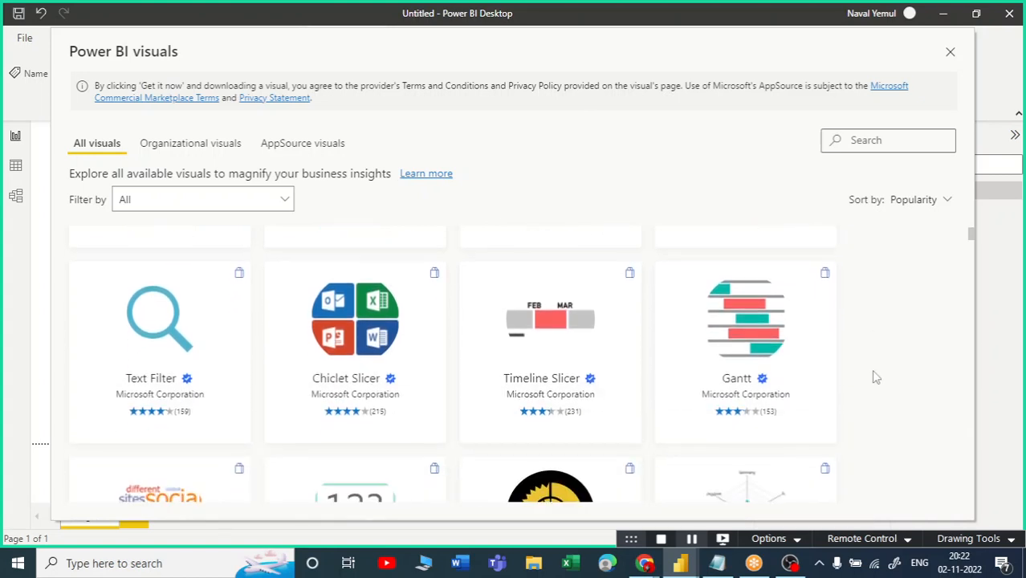
{"action": "scroll", "coordinate": [915, 385], "scroll_direction": "down", "scroll_amount": 1}
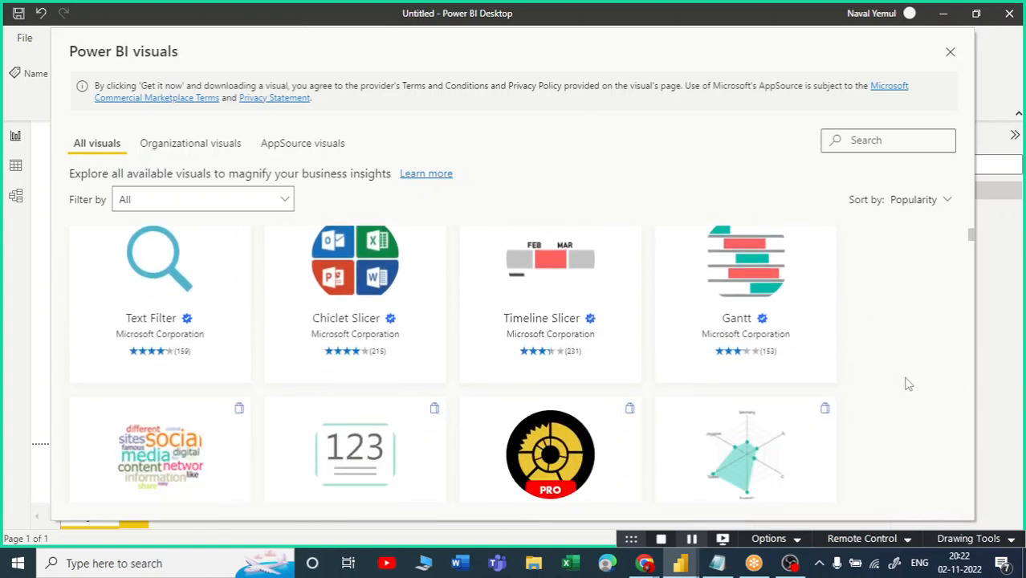
{"action": "scroll", "coordinate": [900, 378], "scroll_direction": "down", "scroll_amount": 2}
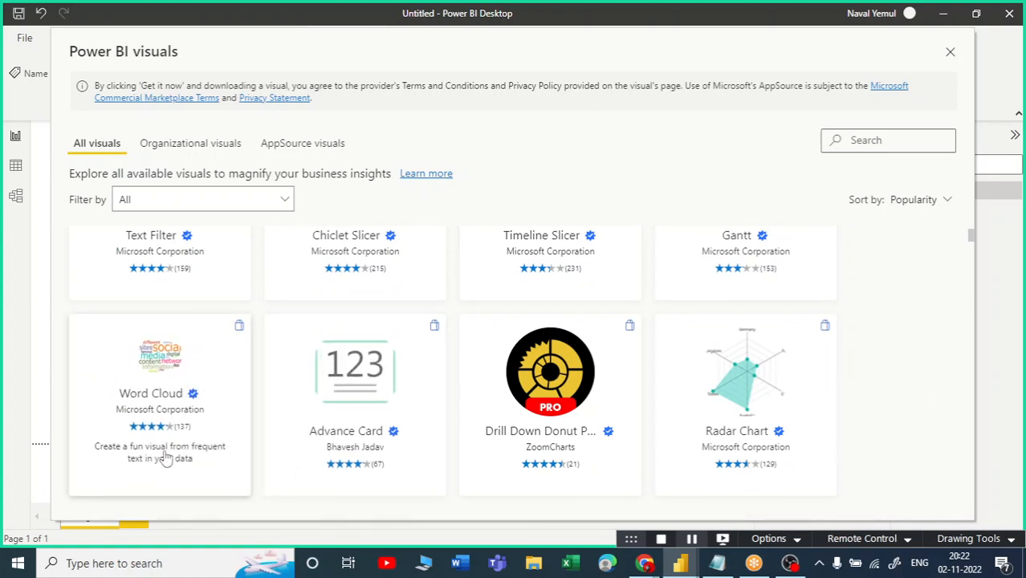
{"action": "left_click", "coordinate": [160, 359]}
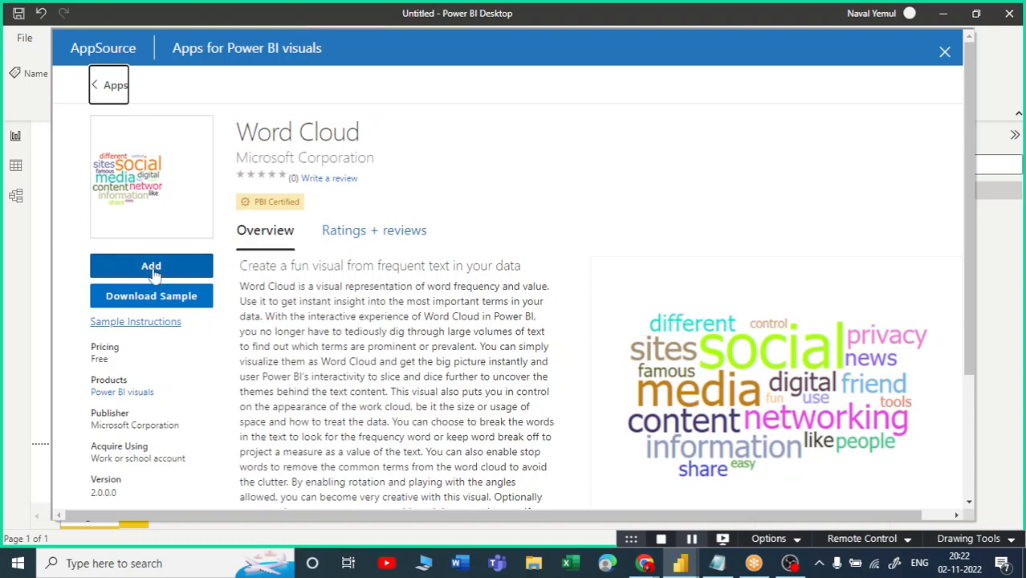
Review Word Cloud's Free pricing, Microsoft Corporation publisher, 11/3/2022 update and description, then add it.
{"action": "scroll", "coordinate": [135, 211], "scroll_direction": "down", "scroll_amount": 1}
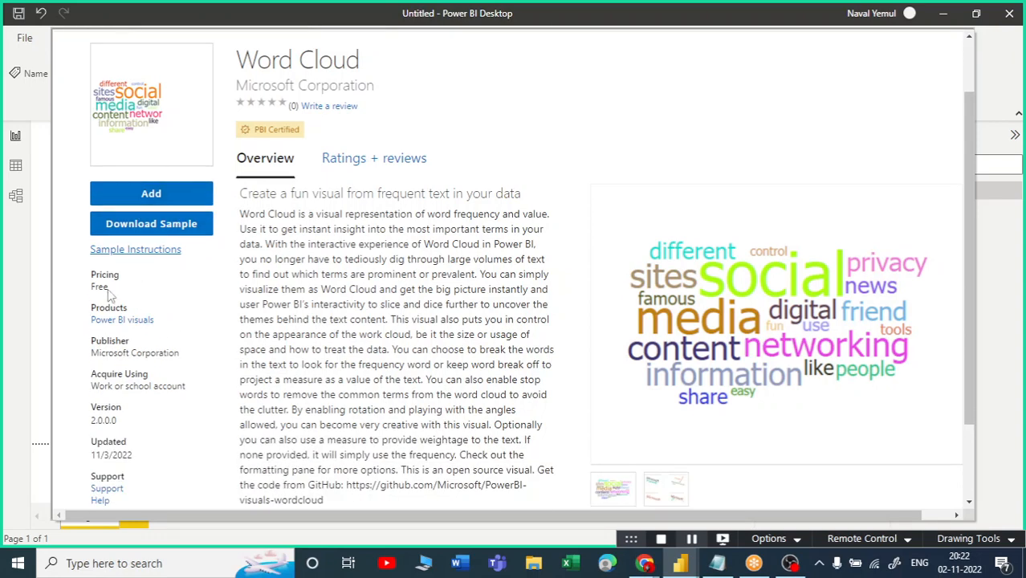
{"action": "left_click_drag", "start_coordinate": [111, 288], "coordinate": [91, 291]}
{"action": "left_click_drag", "start_coordinate": [191, 353], "coordinate": [78, 354]}
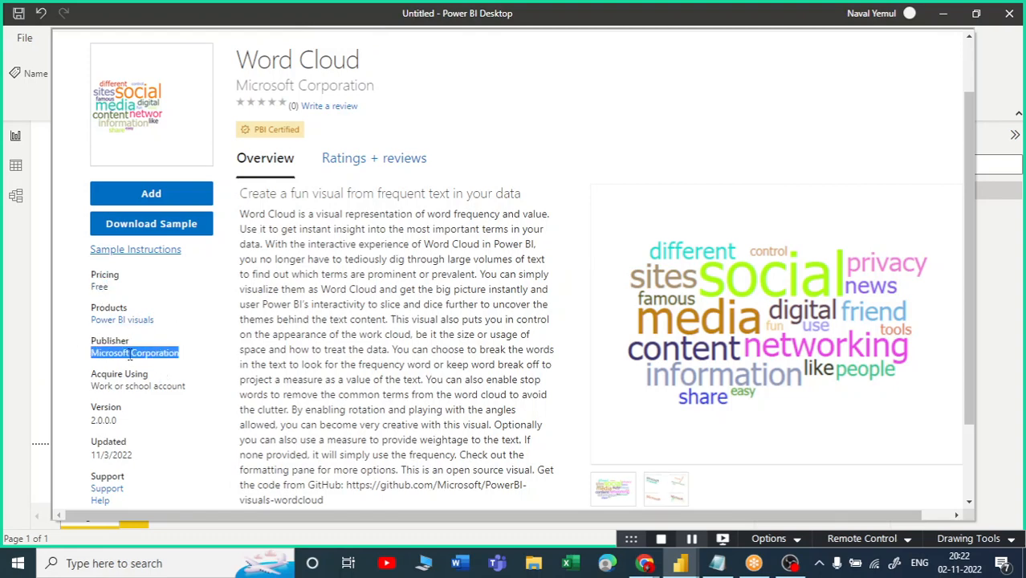
{"action": "scroll", "coordinate": [270, 397], "scroll_direction": "down", "scroll_amount": 2}
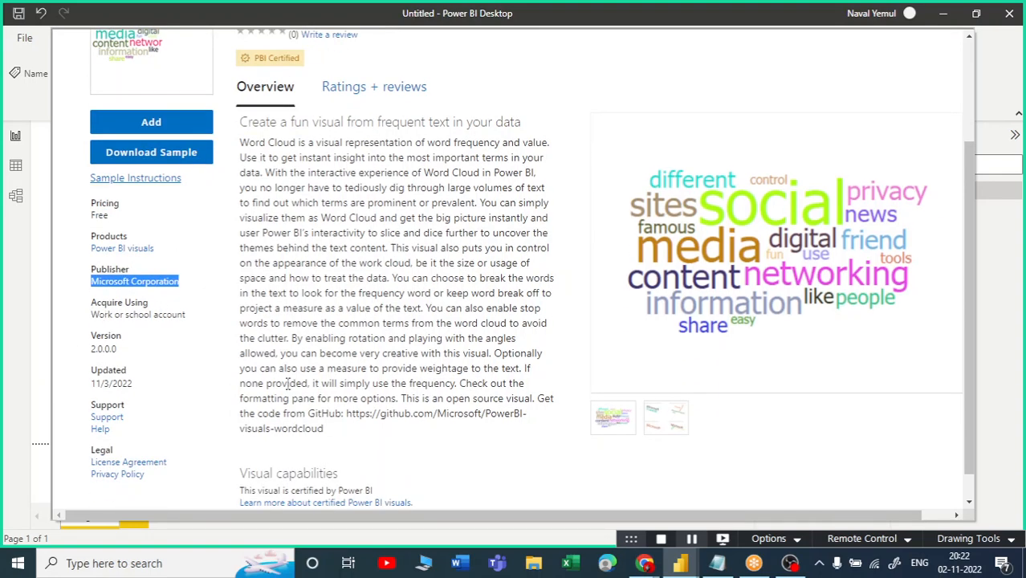
{"action": "left_click_drag", "start_coordinate": [134, 384], "coordinate": [89, 384]}
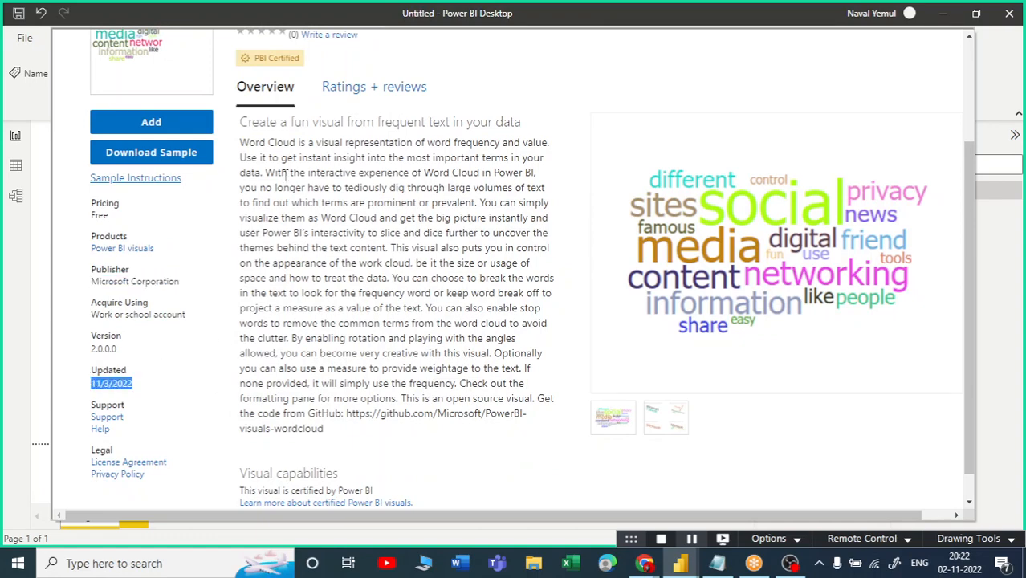
{"action": "left_click_drag", "start_coordinate": [248, 145], "coordinate": [412, 413]}
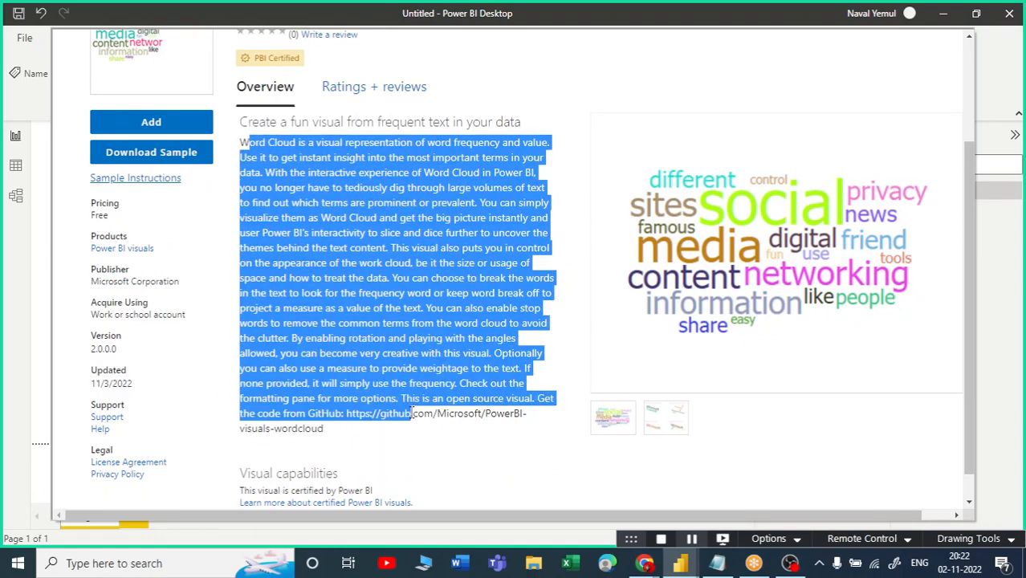
{"action": "left_click", "coordinate": [373, 174]}
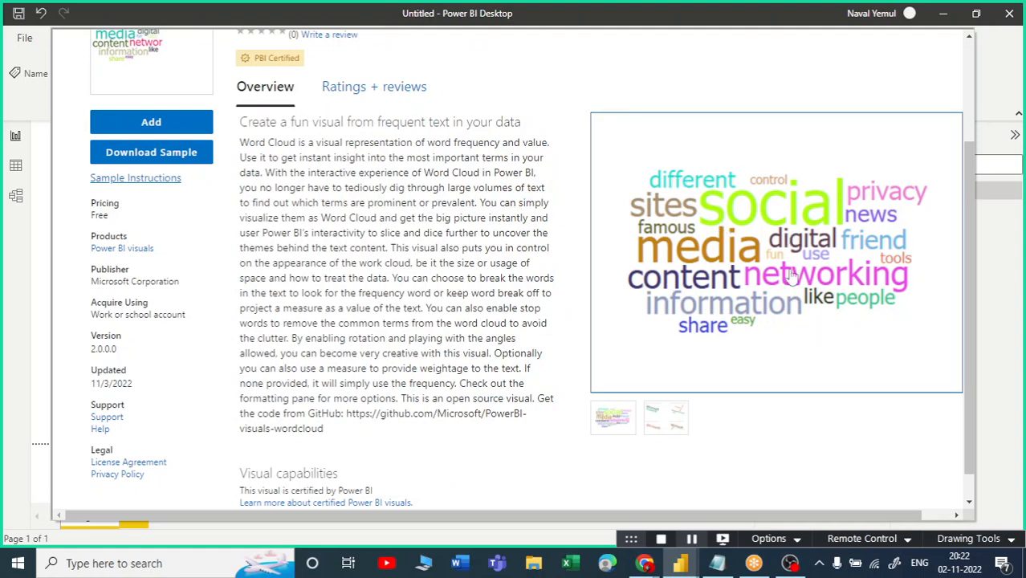
{"action": "scroll", "coordinate": [391, 143], "scroll_direction": "up", "scroll_amount": 2}
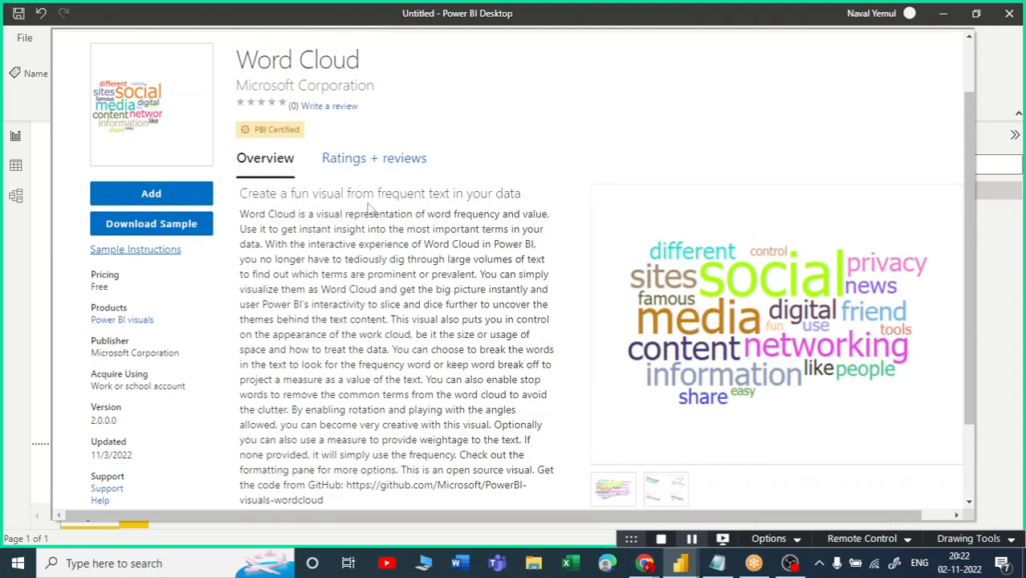
{"action": "scroll", "coordinate": [551, 213], "scroll_direction": "down", "scroll_amount": 3}
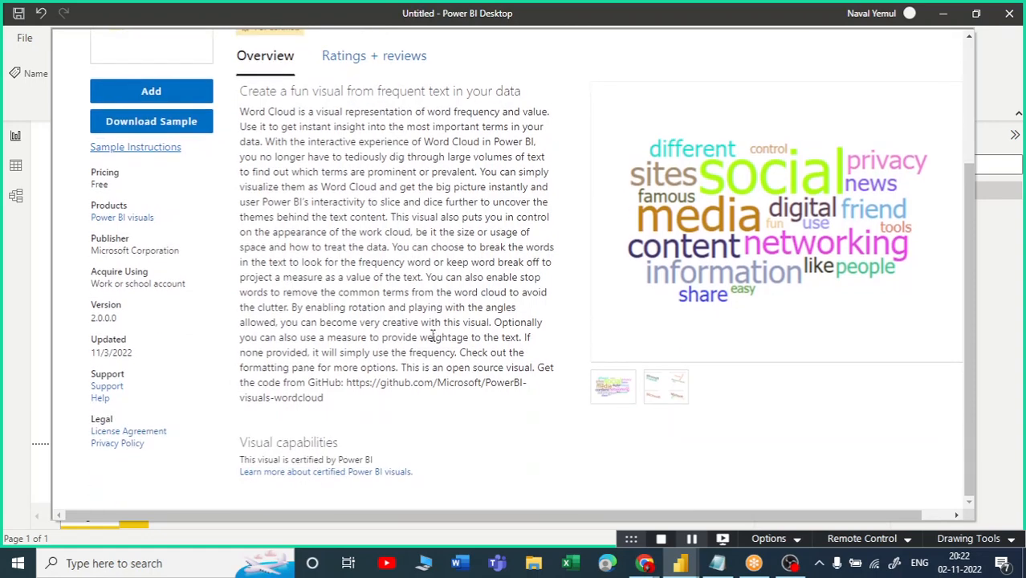
{"action": "scroll", "coordinate": [128, 273], "scroll_direction": "up", "scroll_amount": 5}
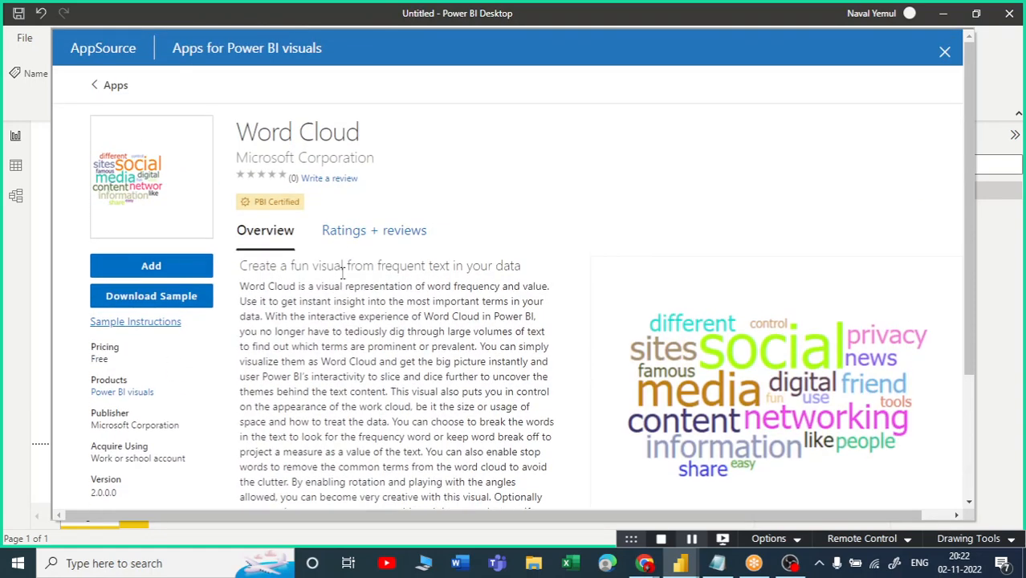
{"action": "left_click", "coordinate": [158, 268]}
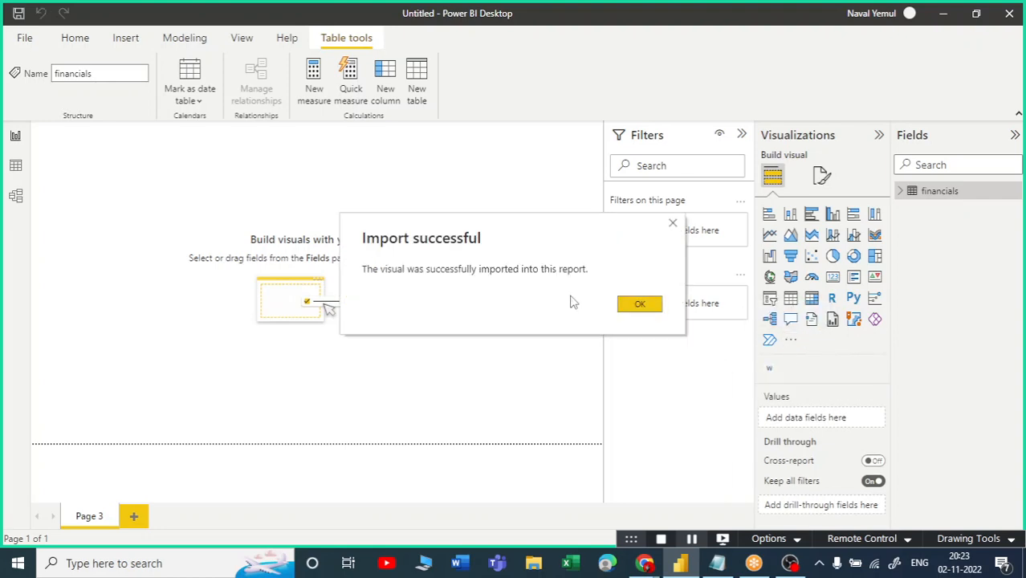
Confirm the import, place an enlarged blank Word Cloud on Page 3, and expand financials.
{"action": "left_click", "coordinate": [652, 305]}
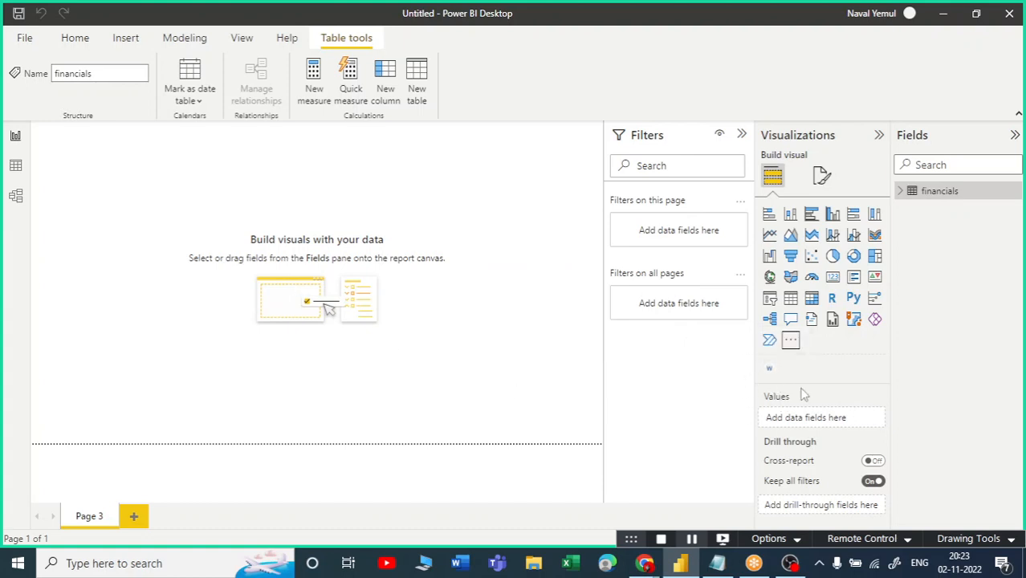
{"action": "left_click", "coordinate": [770, 370]}
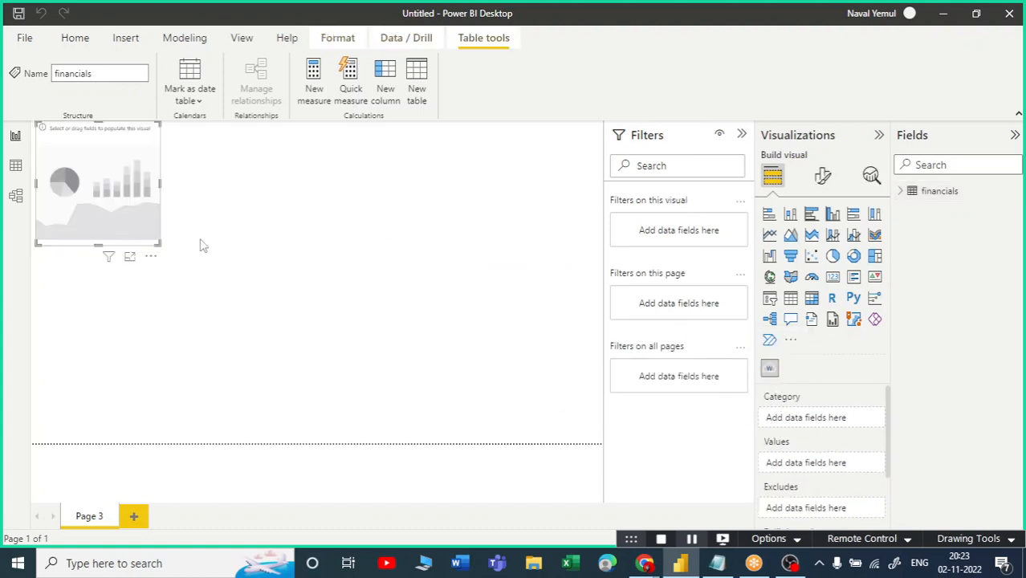
{"action": "left_click_drag", "start_coordinate": [159, 242], "coordinate": [268, 335]}
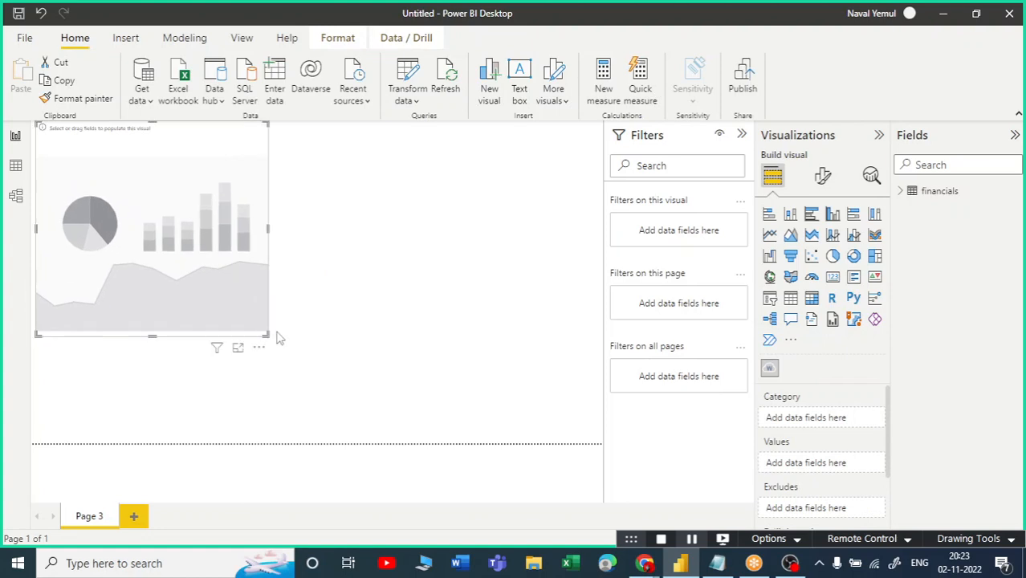
{"action": "left_click", "coordinate": [905, 195]}
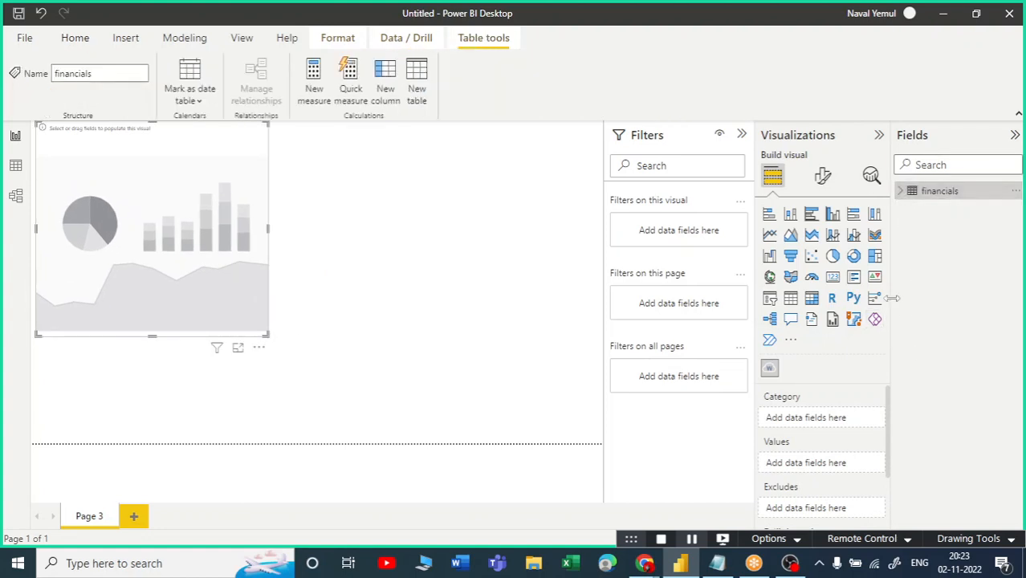
{"action": "left_click", "coordinate": [901, 193]}
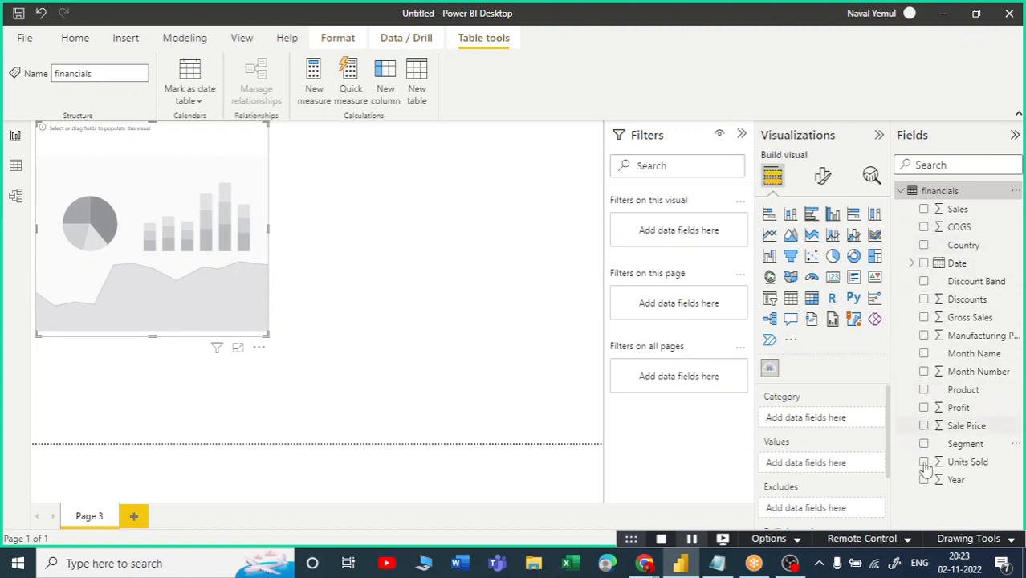
Set the word cloud to Country sized by Sum of Sales, then widen it across the page.
{"action": "left_click", "coordinate": [923, 246]}
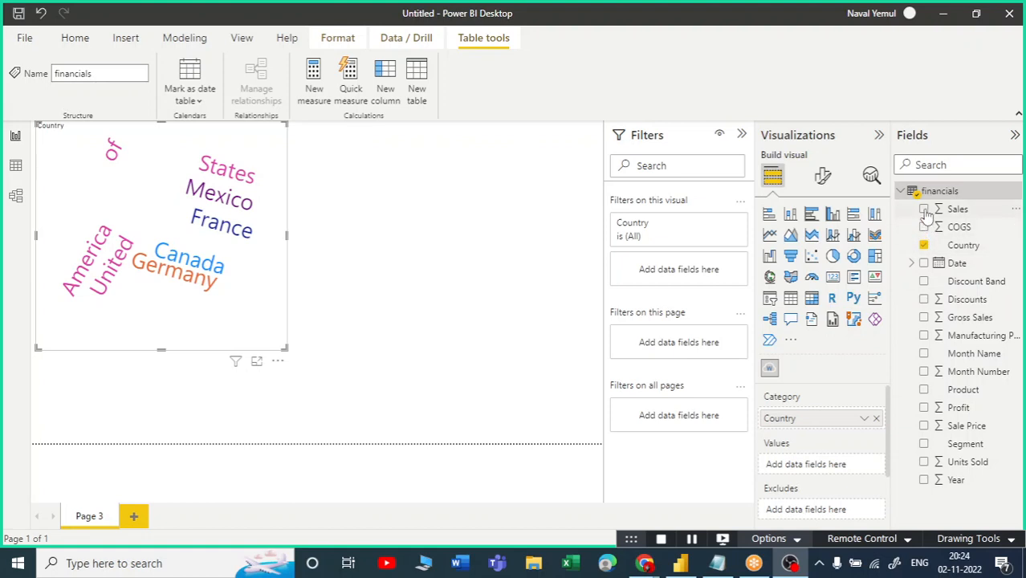
{"action": "left_click_drag", "start_coordinate": [958, 209], "coordinate": [797, 462]}
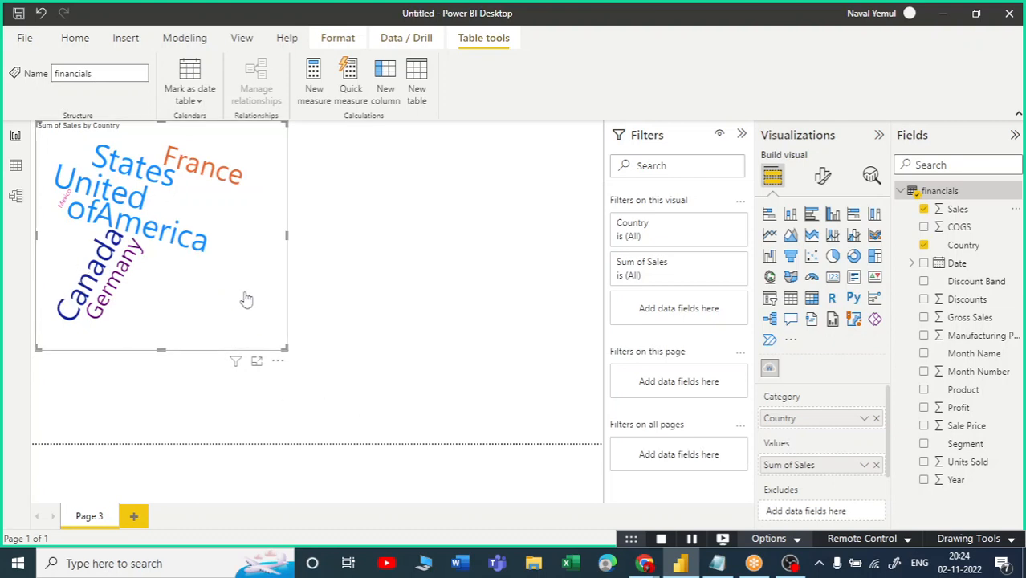
{"action": "left_click_drag", "start_coordinate": [486, 351], "coordinate": [601, 329]}
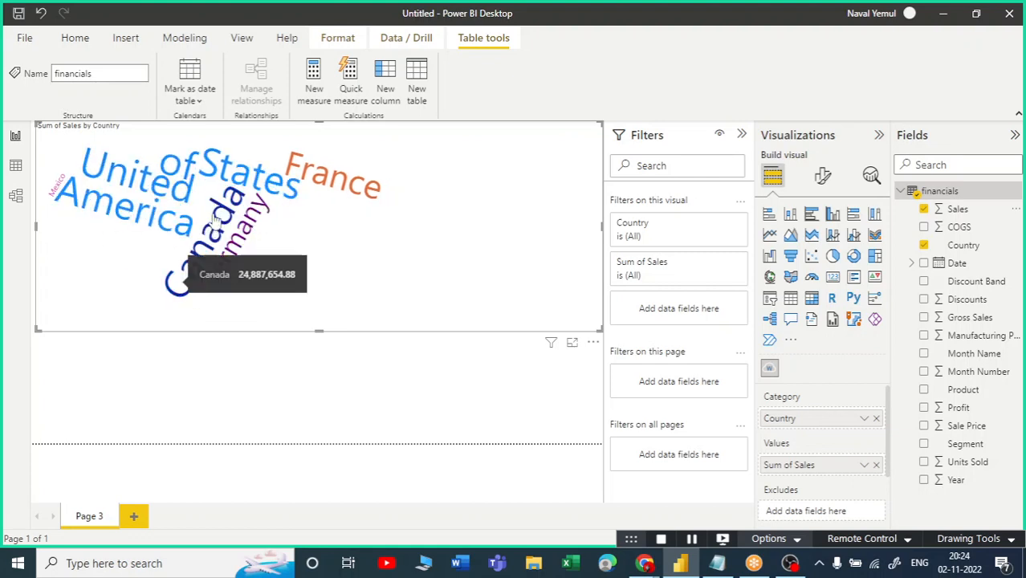
{"action": "mouse_move", "coordinate": [223, 273]}
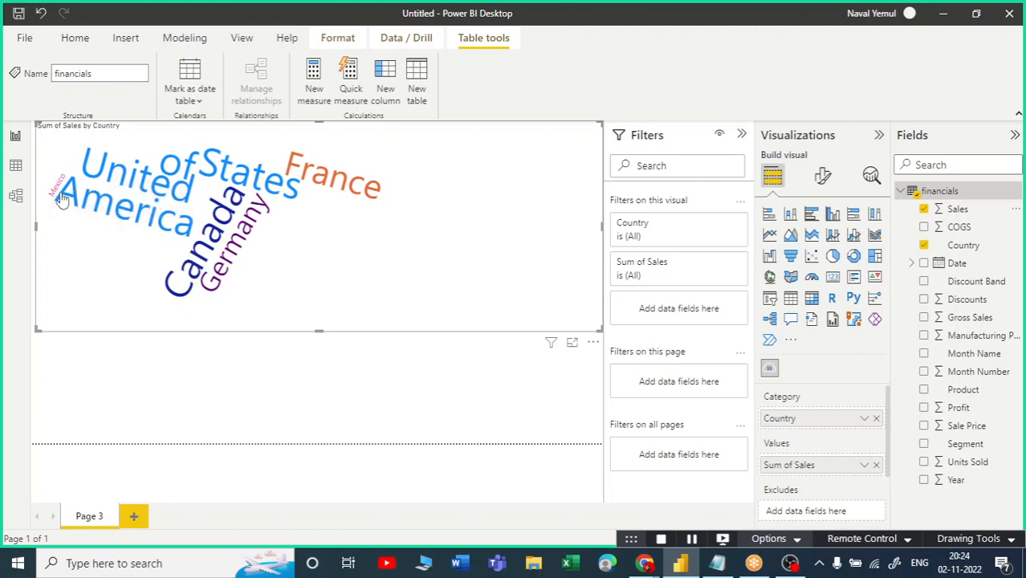
{"action": "mouse_move", "coordinate": [61, 199]}
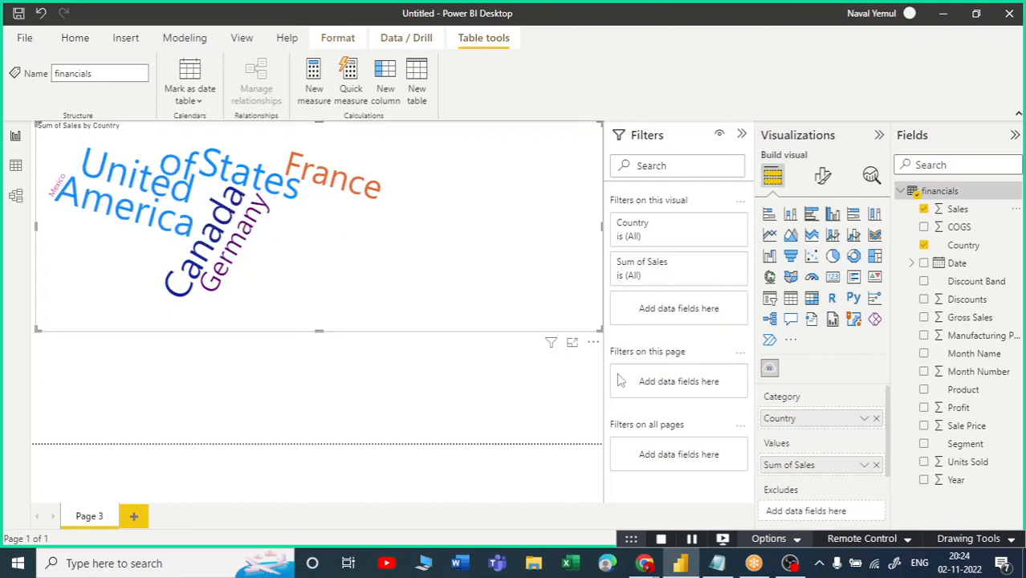
{"action": "left_click", "coordinate": [877, 419]}
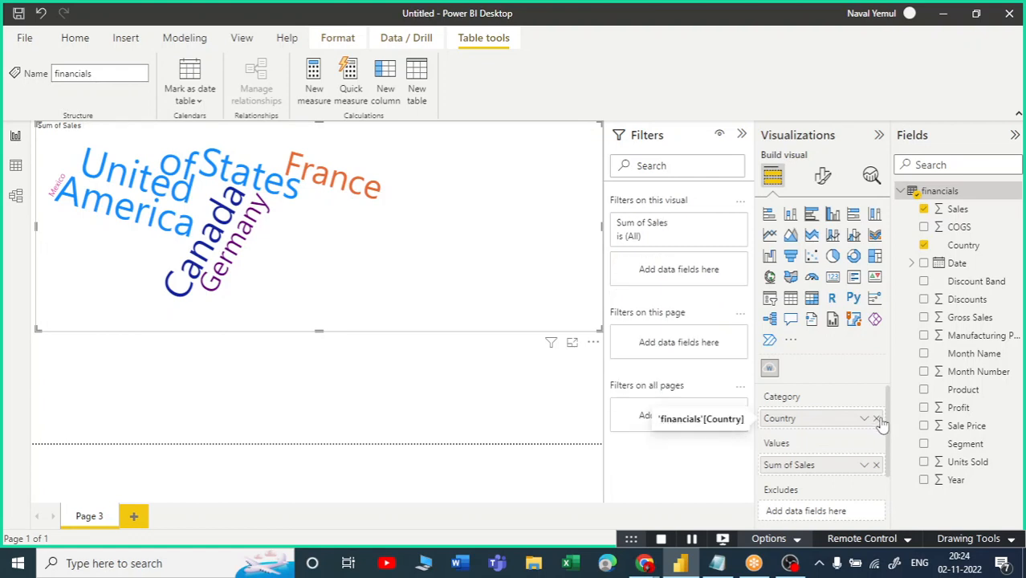
{"action": "left_click_drag", "start_coordinate": [926, 447], "coordinate": [820, 428]}
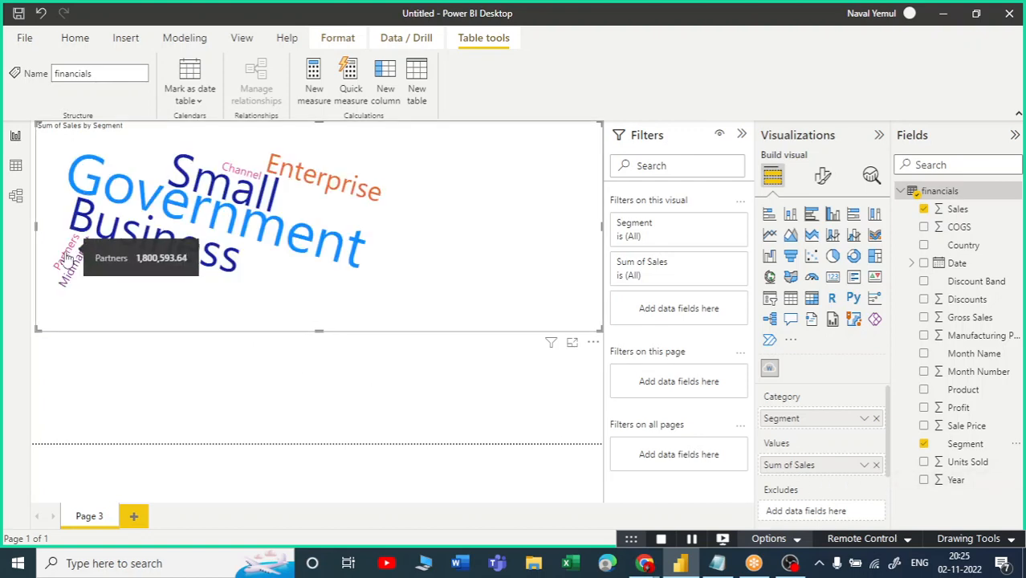
{"action": "mouse_move", "coordinate": [85, 276]}
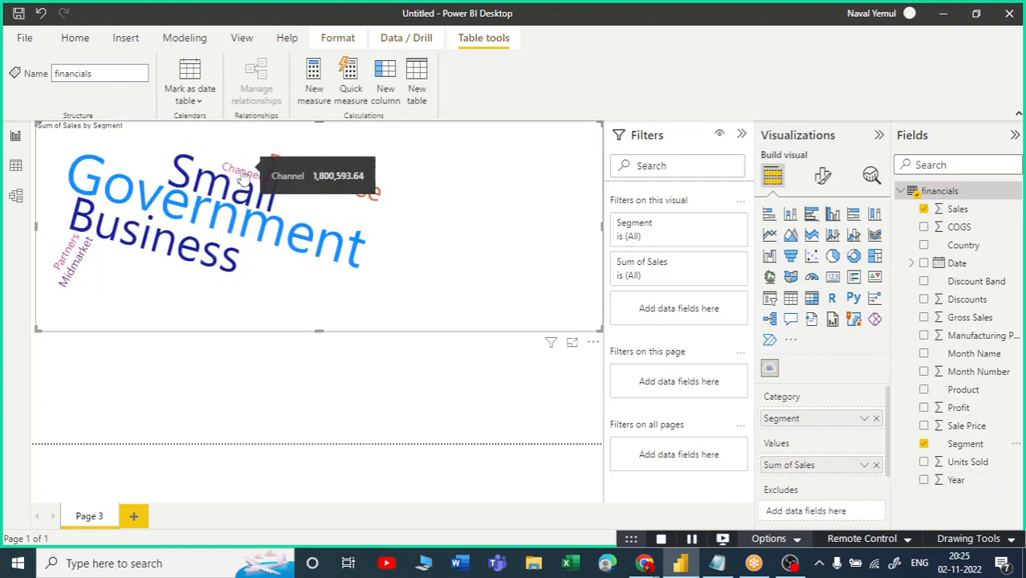
{"action": "mouse_move", "coordinate": [393, 197]}
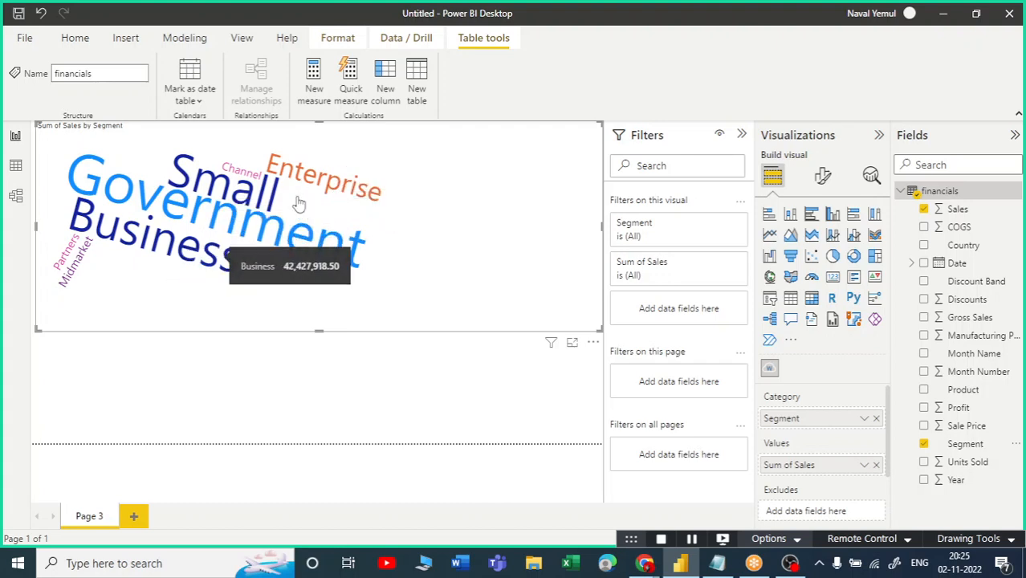
{"action": "mouse_move", "coordinate": [207, 230]}
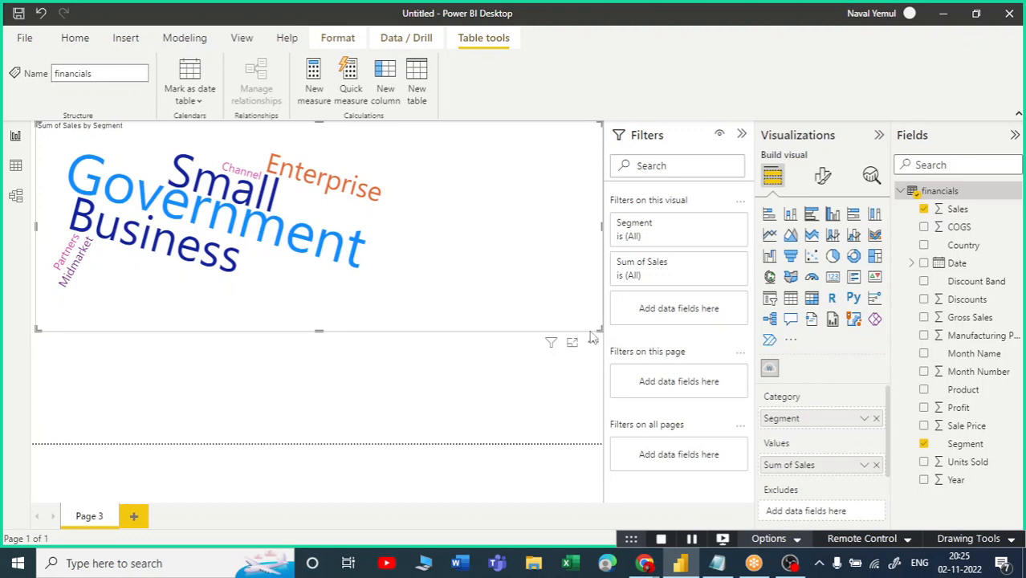
Deselect the word cloud, open Get more visuals, and open the Infographic Designer card.
{"action": "left_click", "coordinate": [329, 392]}
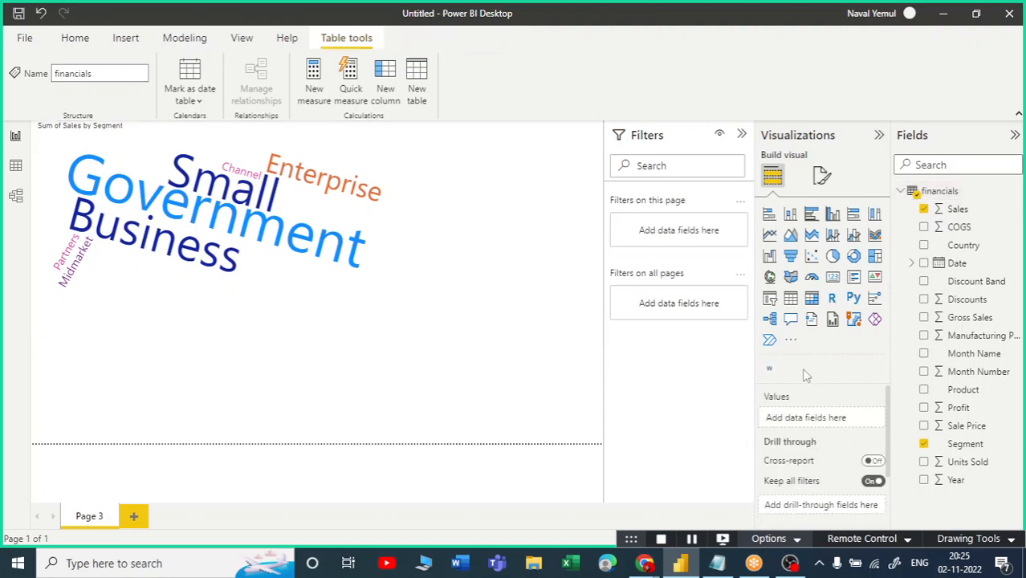
{"action": "left_click", "coordinate": [792, 342]}
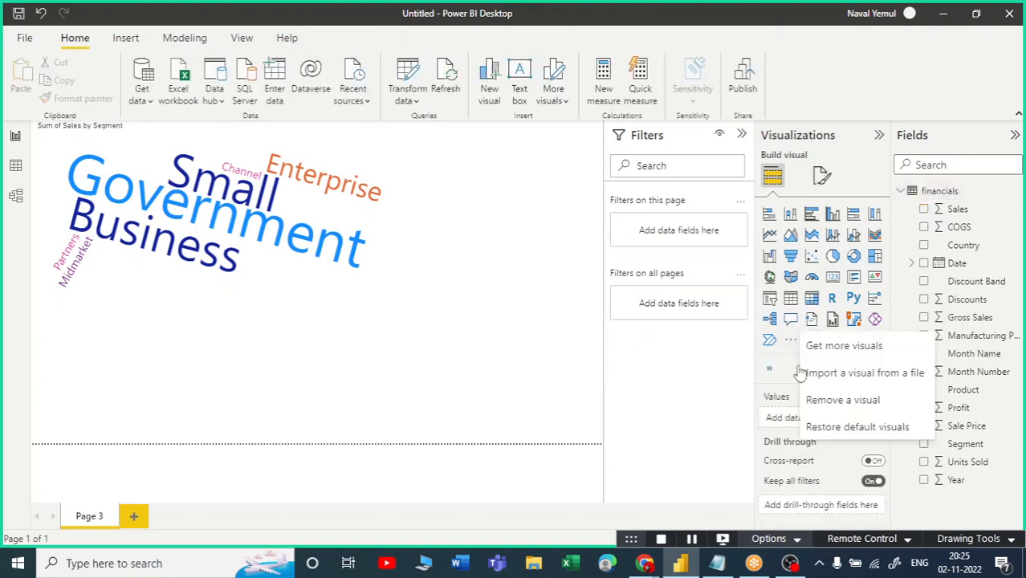
{"action": "left_click", "coordinate": [839, 347]}
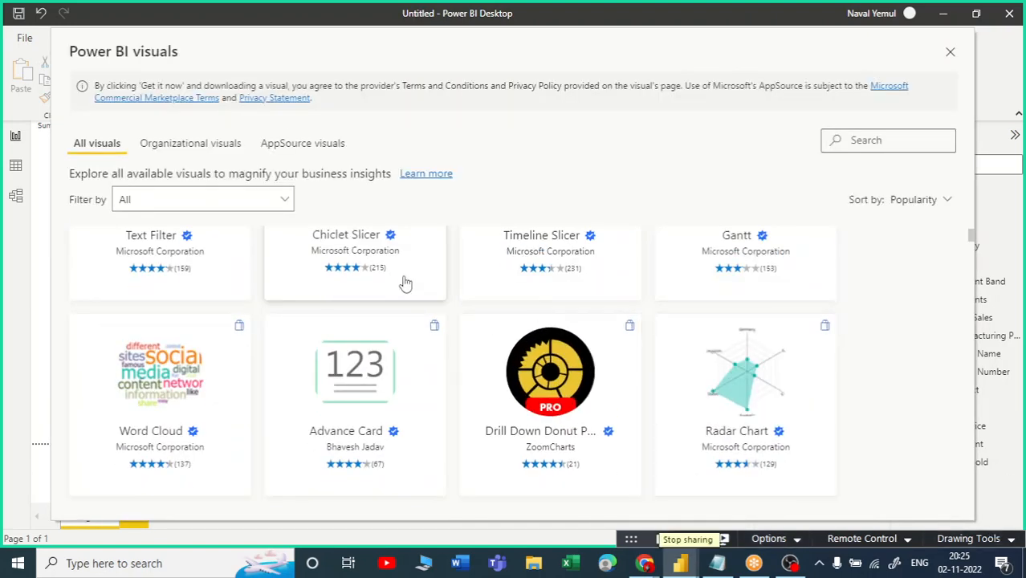
{"action": "scroll", "coordinate": [486, 386], "scroll_direction": "up", "scroll_amount": 5}
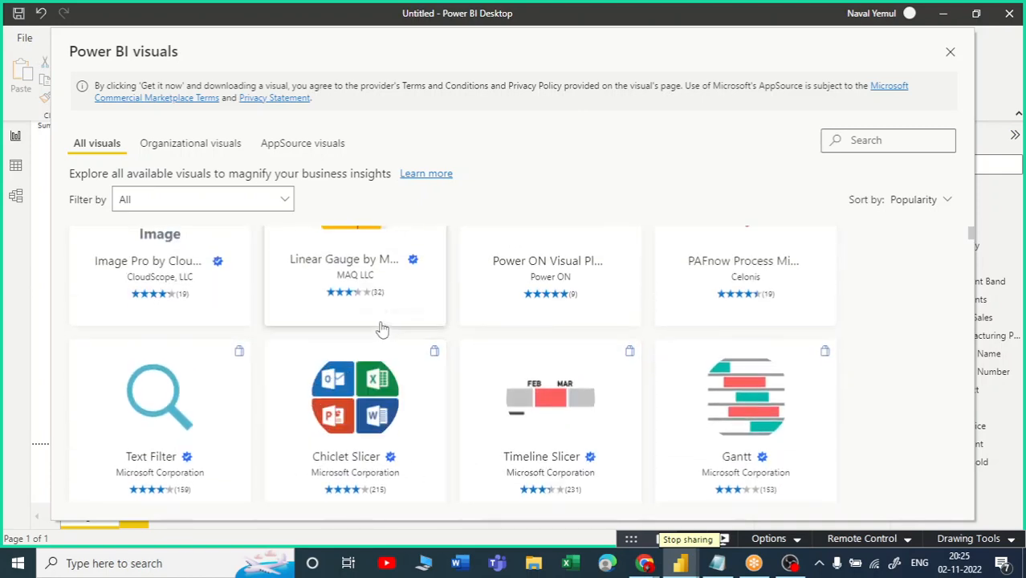
{"action": "scroll", "coordinate": [431, 390], "scroll_direction": "down", "scroll_amount": 5}
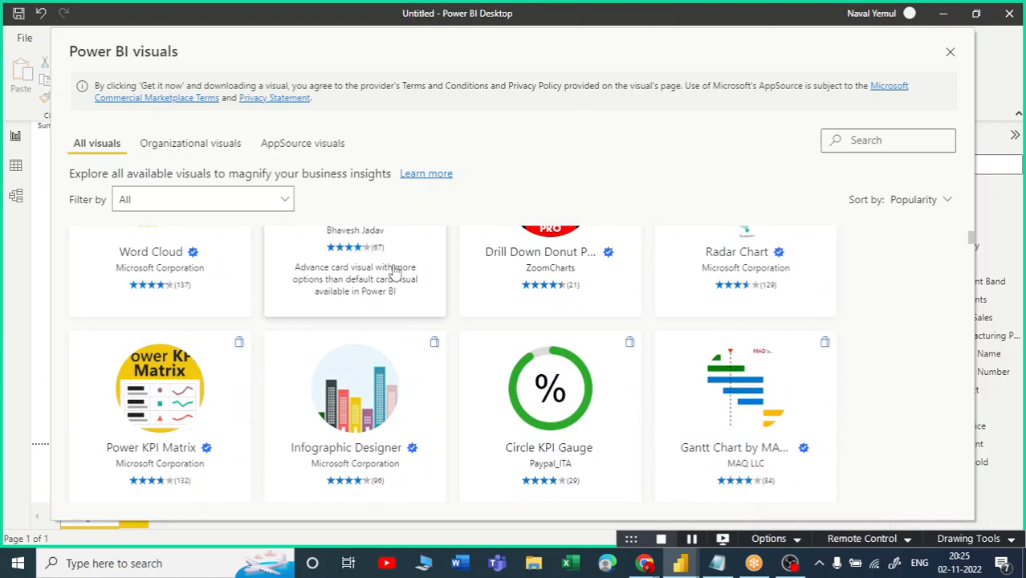
{"action": "scroll", "coordinate": [394, 273], "scroll_direction": "down", "scroll_amount": 2}
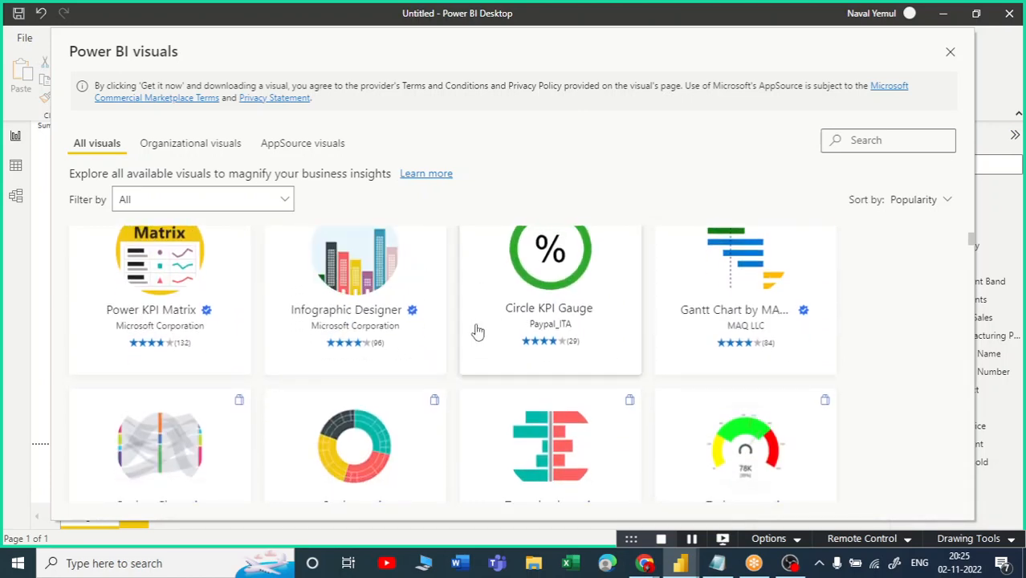
{"action": "scroll", "coordinate": [433, 336], "scroll_direction": "down", "scroll_amount": 1}
{"action": "scroll", "coordinate": [418, 343], "scroll_direction": "up", "scroll_amount": 2}
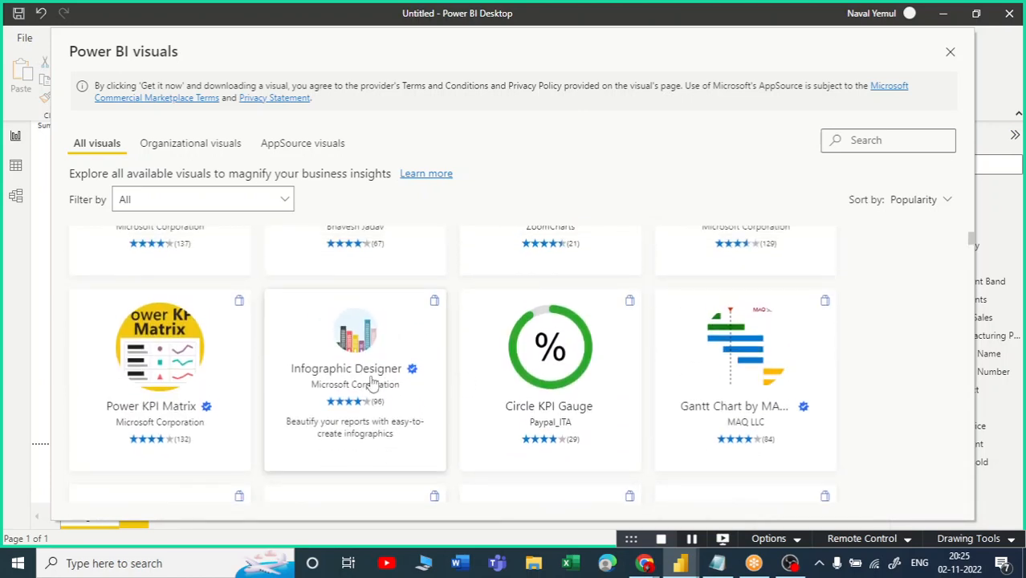
{"action": "left_click", "coordinate": [356, 347]}
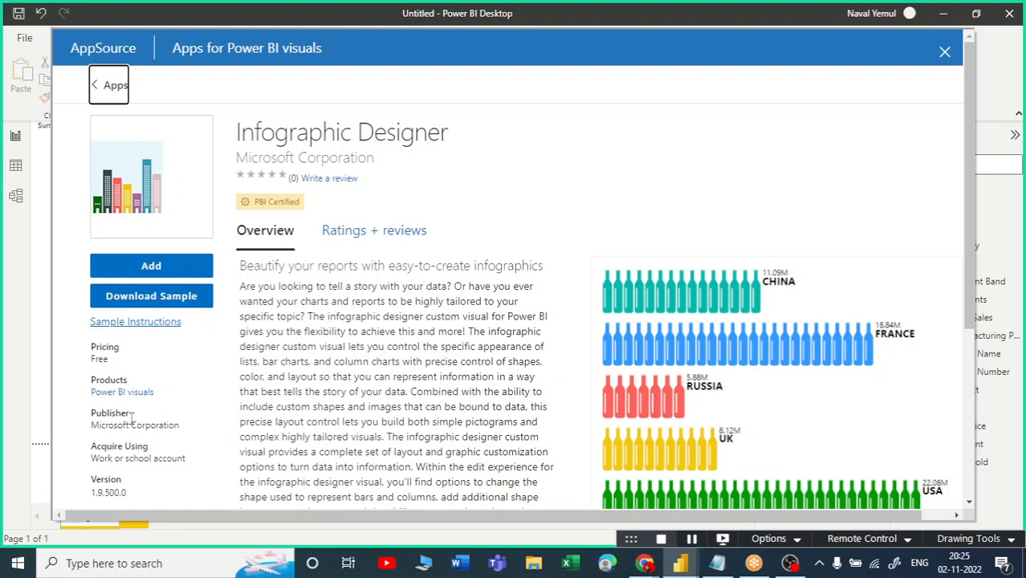
Add Microsoft's Infographic Designer visual from its AppSource page to the report.
{"action": "left_click_drag", "start_coordinate": [129, 413], "coordinate": [44, 413]}
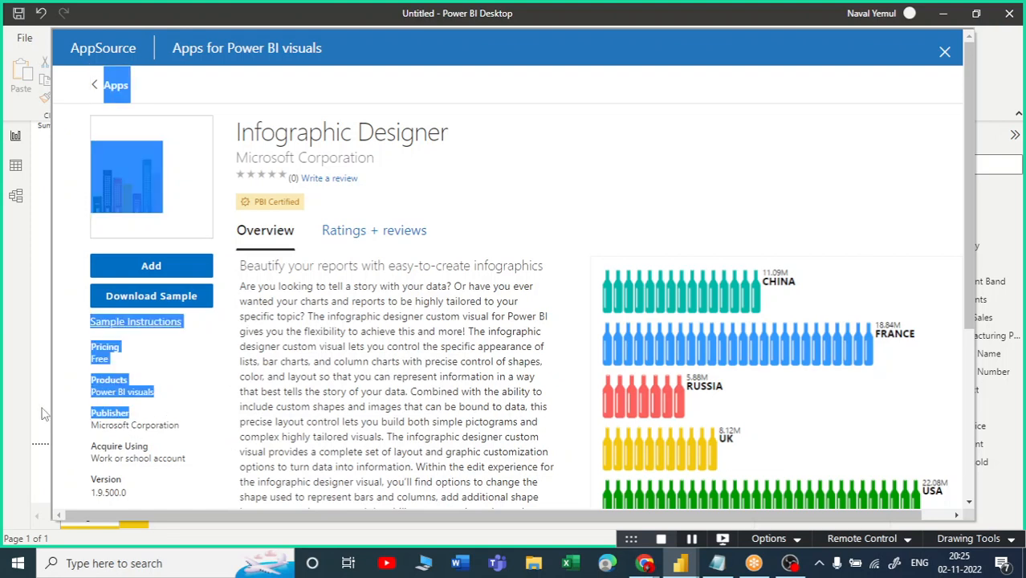
{"action": "left_click", "coordinate": [119, 426]}
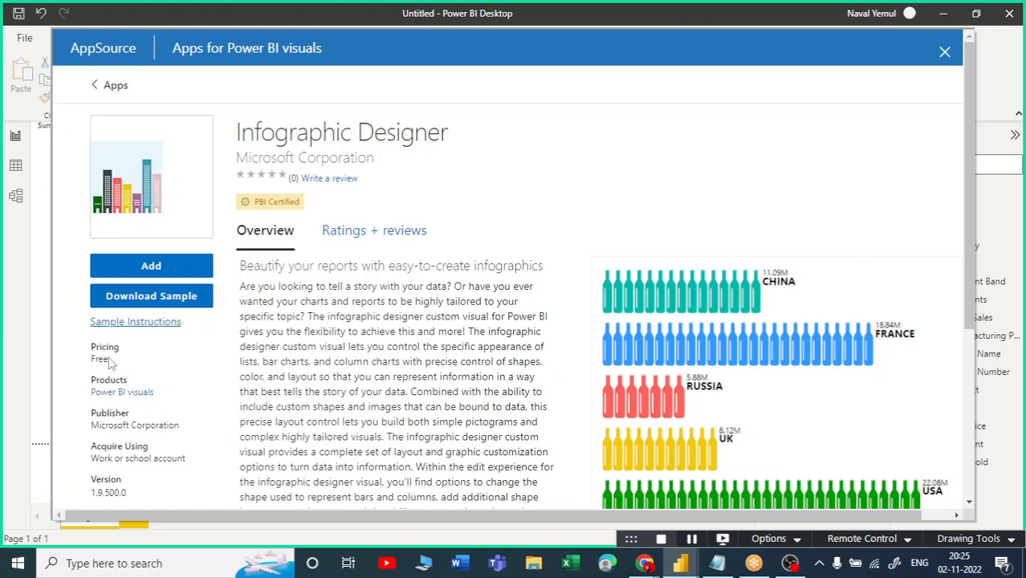
{"action": "scroll", "coordinate": [119, 274], "scroll_direction": "down", "scroll_amount": 2}
{"action": "scroll", "coordinate": [119, 275], "scroll_direction": "up", "scroll_amount": 2}
{"action": "left_click", "coordinate": [149, 266]}
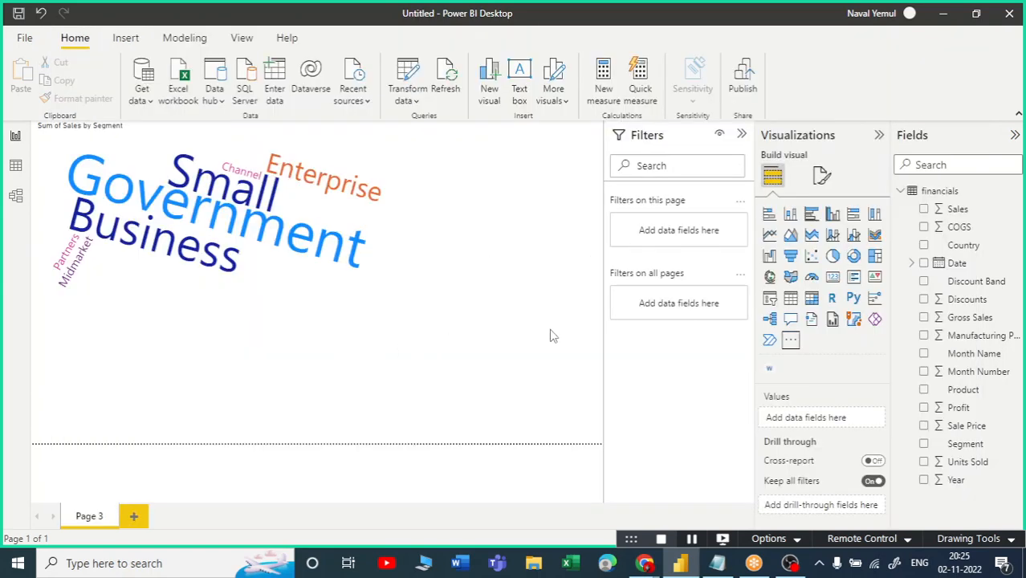
Add a new blank page, return to Page 3, and dismiss the Import successful message.
{"action": "left_click", "coordinate": [134, 518]}
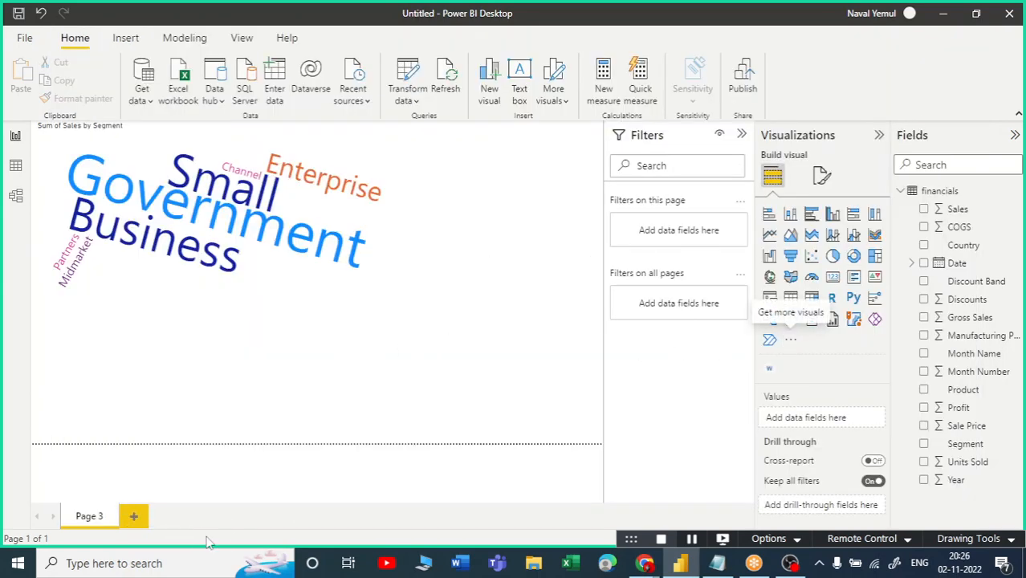
{"action": "left_click", "coordinate": [90, 517]}
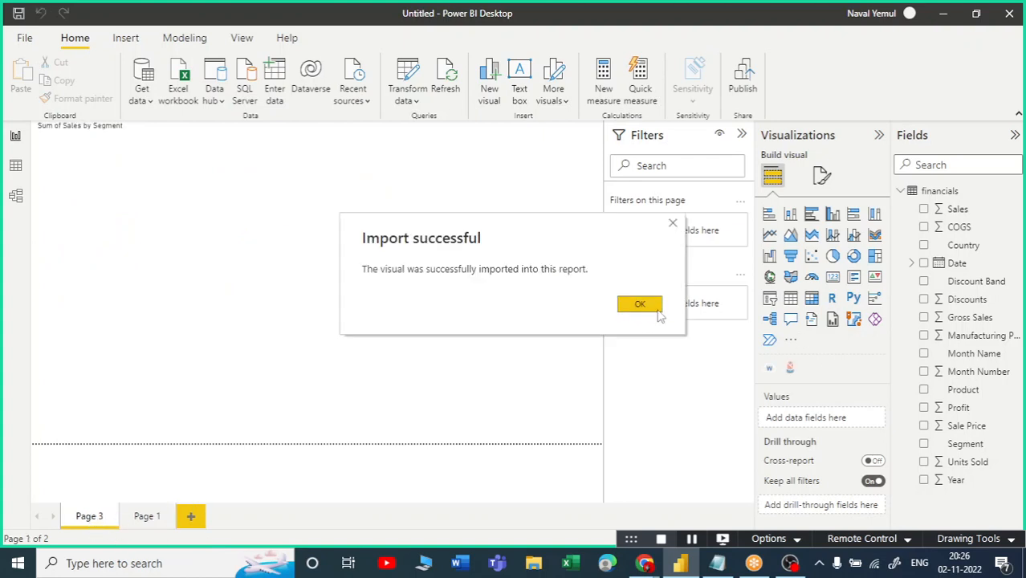
{"action": "left_click", "coordinate": [647, 307]}
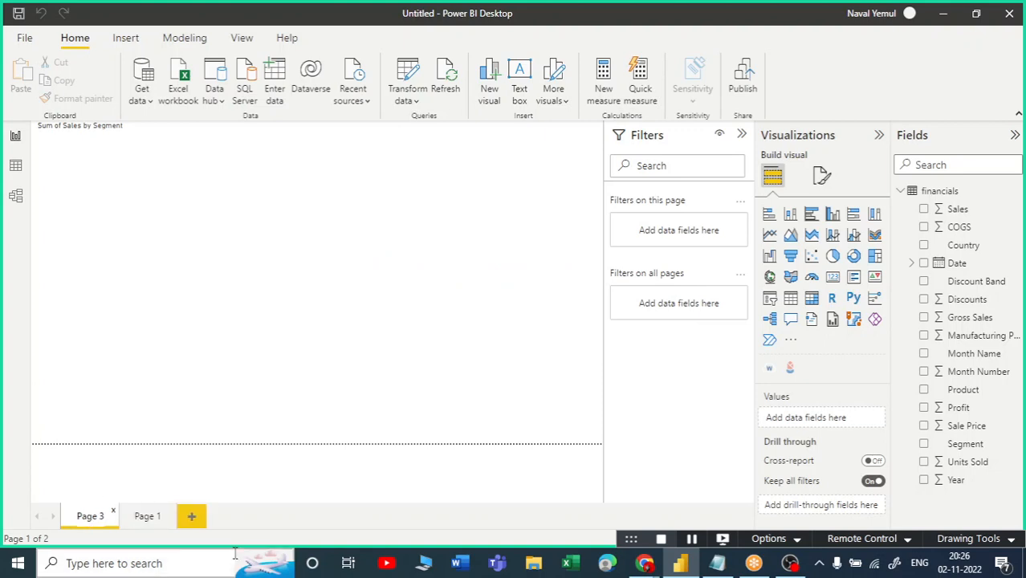
Rename the Page 3 tab to 'Word Cloud'.
{"action": "double_click", "coordinate": [90, 516]}
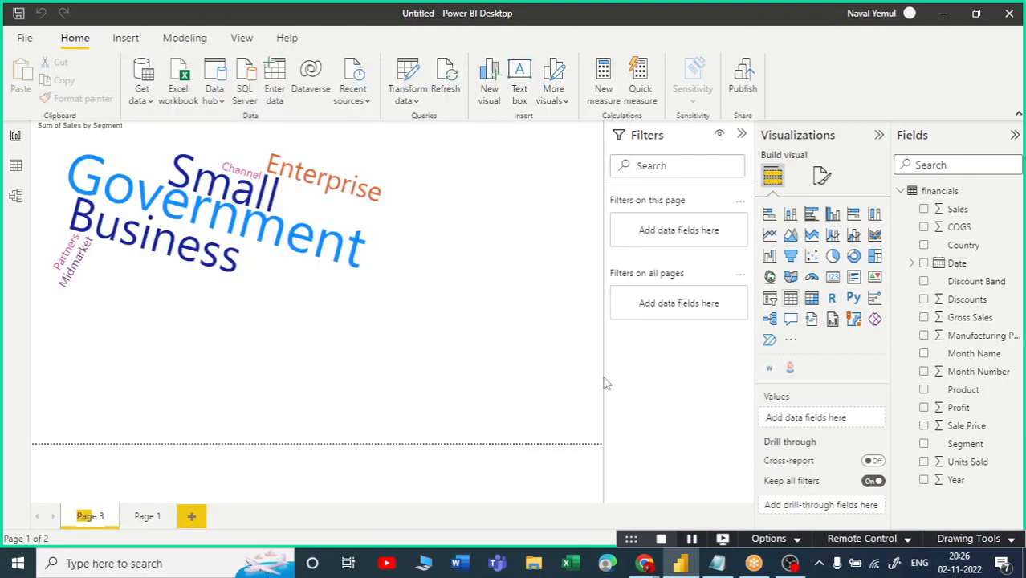
{"action": "double_click", "coordinate": [102, 516]}
{"action": "key", "text": "ctrl+a"}
{"action": "type", "text": "Wo"}
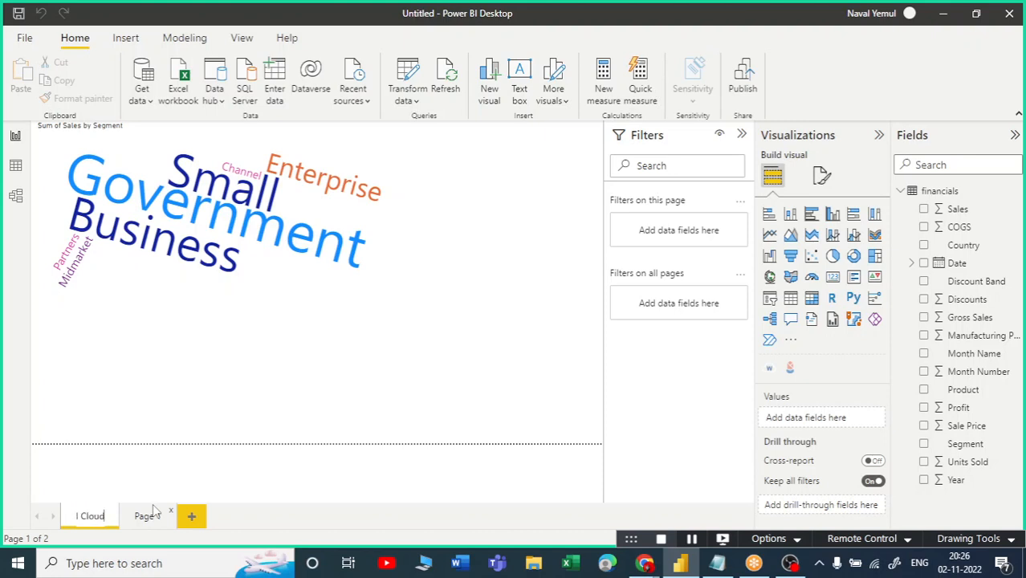
{"action": "key", "text": "Return"}
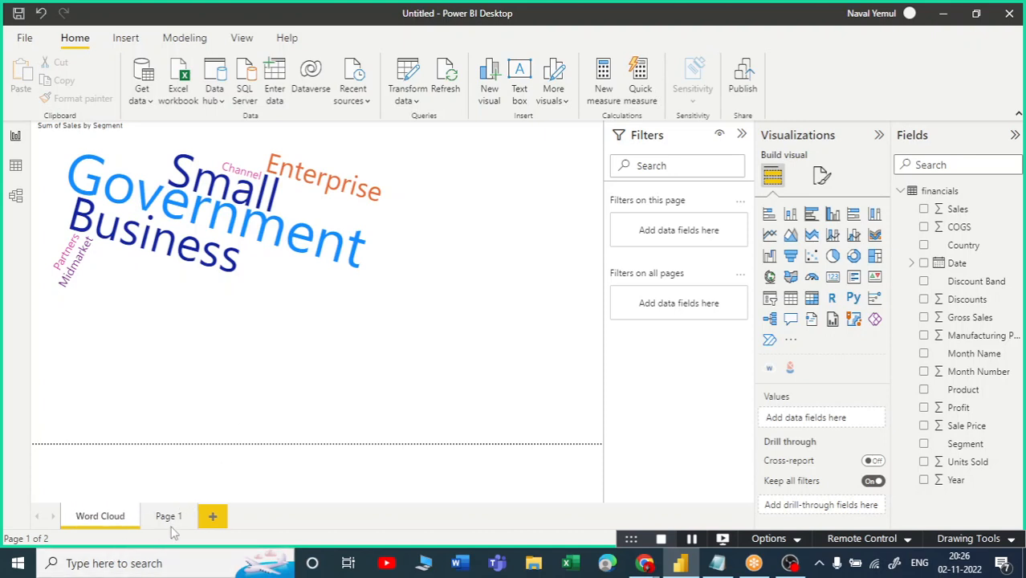
Switch to the new Page 1 and begin editing its tab name.
{"action": "left_click", "coordinate": [169, 518]}
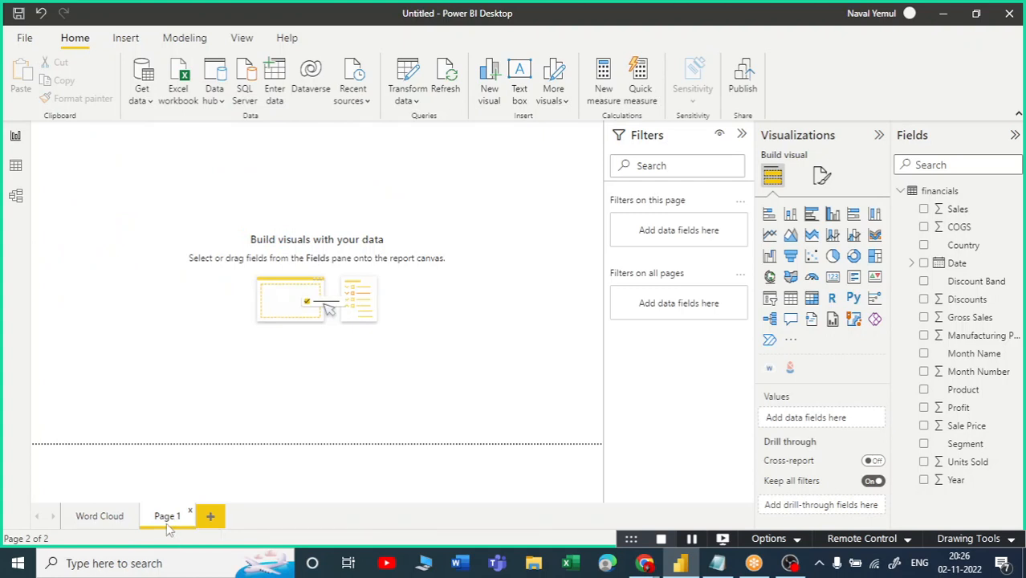
{"action": "double_click", "coordinate": [168, 521]}
{"action": "type", "text": "O"}
Confirm the 'Infographic' page name and enlarge the new Infographic Designer visual.
{"action": "key", "text": "Return"}
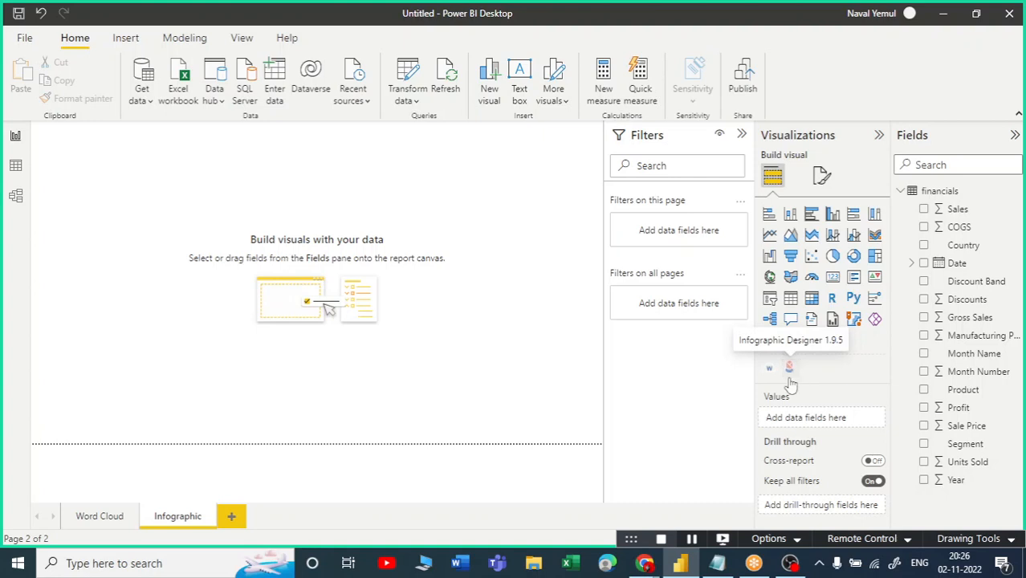
{"action": "left_click_drag", "start_coordinate": [162, 246], "coordinate": [407, 294]}
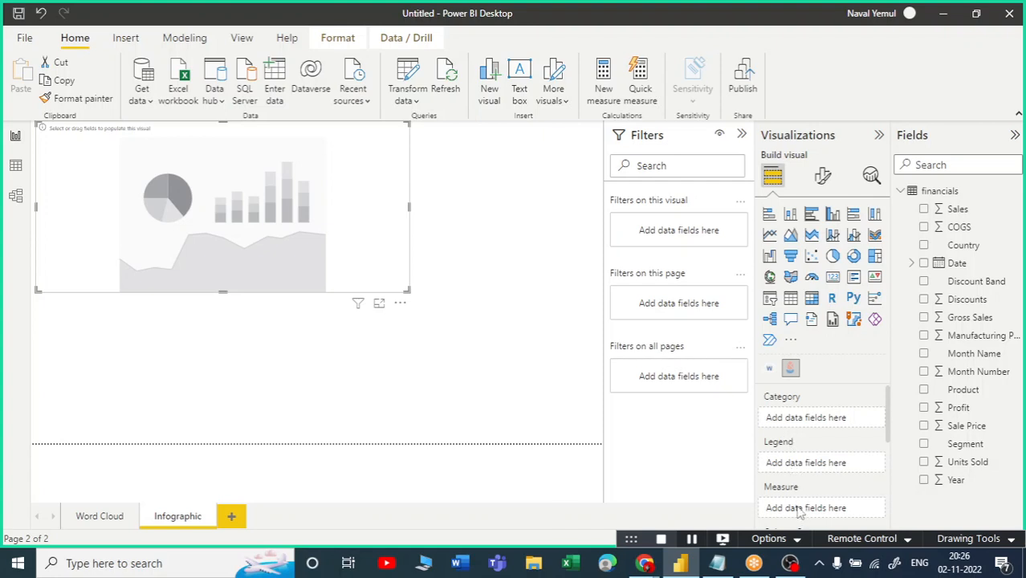
{"action": "scroll", "coordinate": [800, 510], "scroll_direction": "down", "scroll_amount": 1}
{"action": "scroll", "coordinate": [812, 483], "scroll_direction": "up", "scroll_amount": 2}
Put Country on the chart's categories and Sales as its measure.
{"action": "left_click_drag", "start_coordinate": [925, 251], "coordinate": [803, 424]}
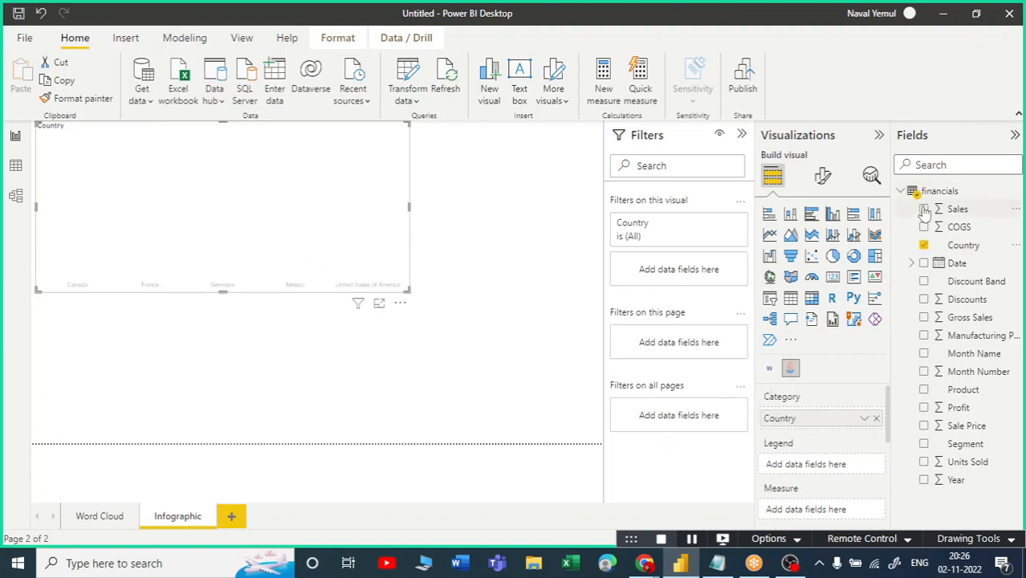
{"action": "left_click_drag", "start_coordinate": [925, 212], "coordinate": [806, 504]}
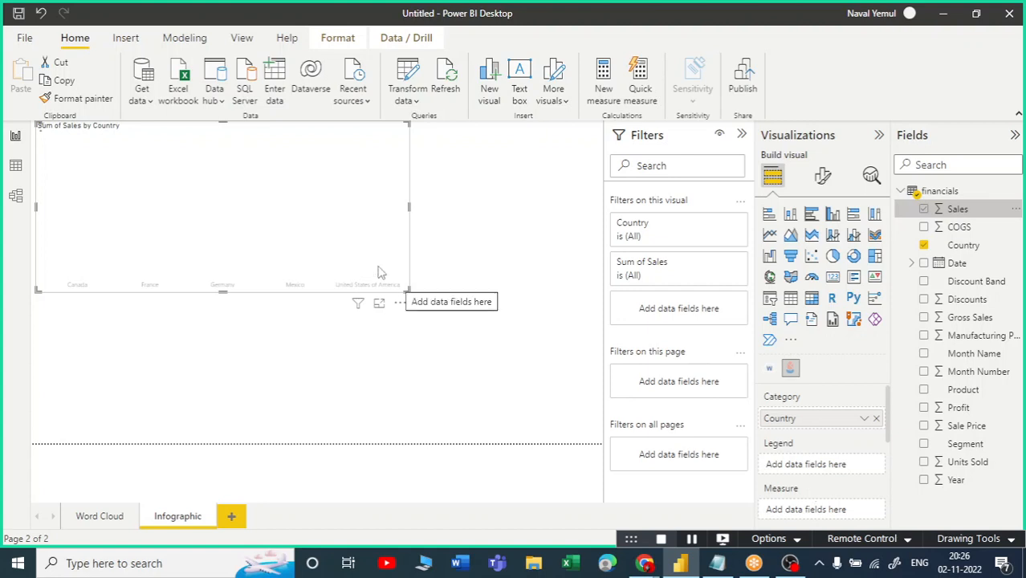
{"action": "left_click_drag", "start_coordinate": [380, 273], "coordinate": [401, 291]}
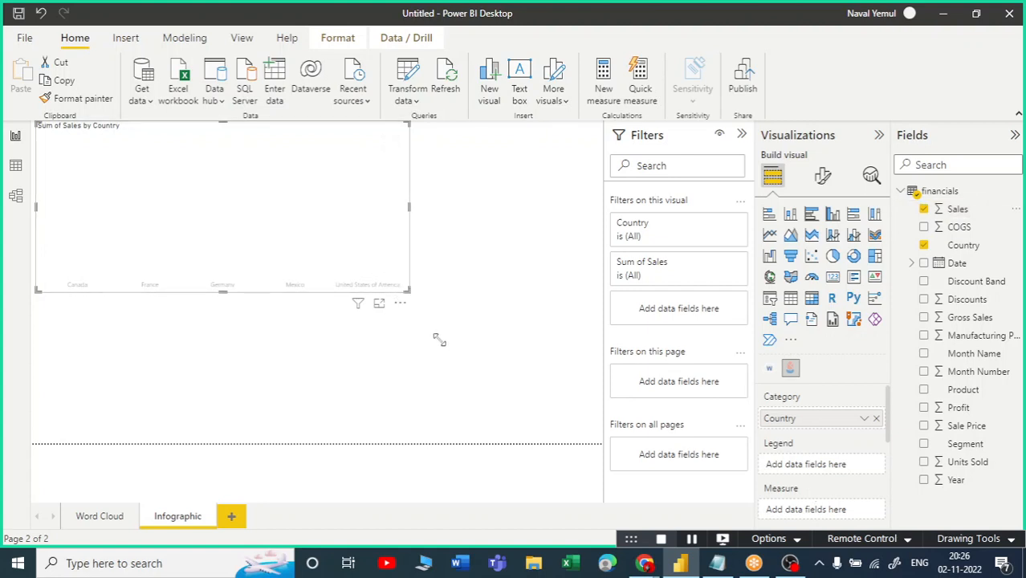
Enlarge the Sum of Sales by Country chart to fill more of the page.
{"action": "left_click_drag", "start_coordinate": [440, 341], "coordinate": [440, 344]}
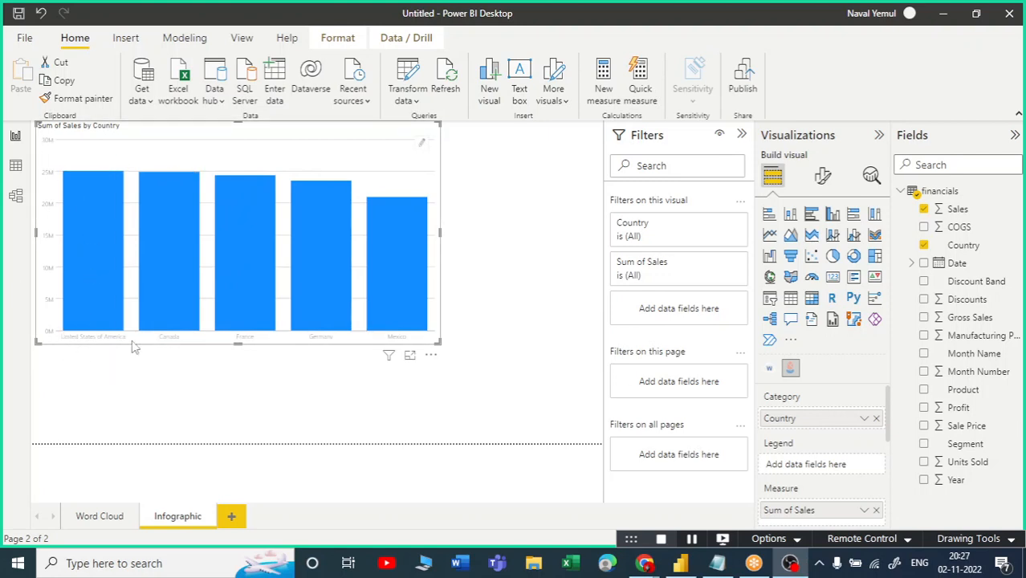
{"action": "left_click_drag", "start_coordinate": [437, 344], "coordinate": [450, 351]}
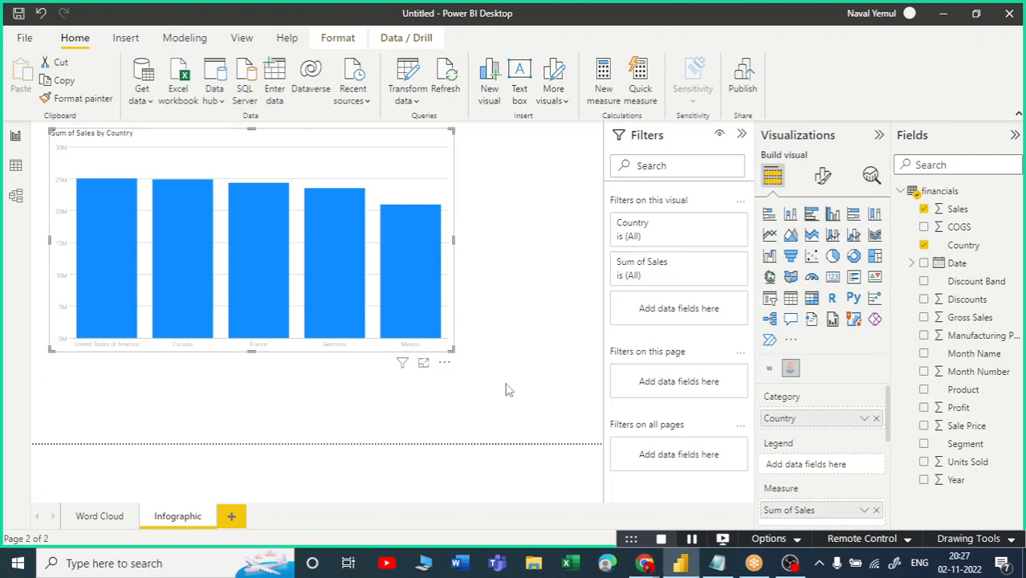
{"action": "left_click", "coordinate": [452, 357]}
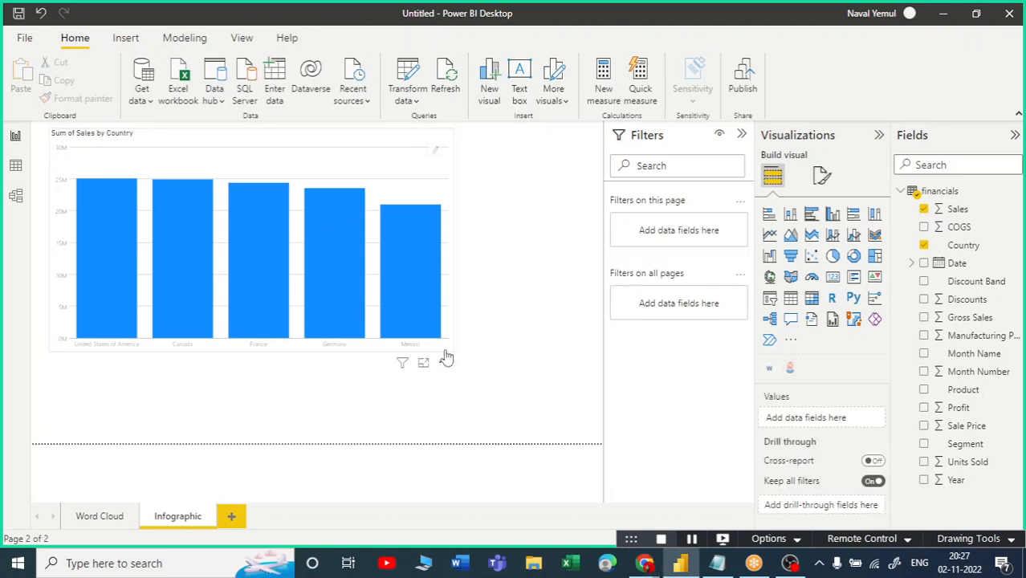
{"action": "left_click", "coordinate": [453, 349]}
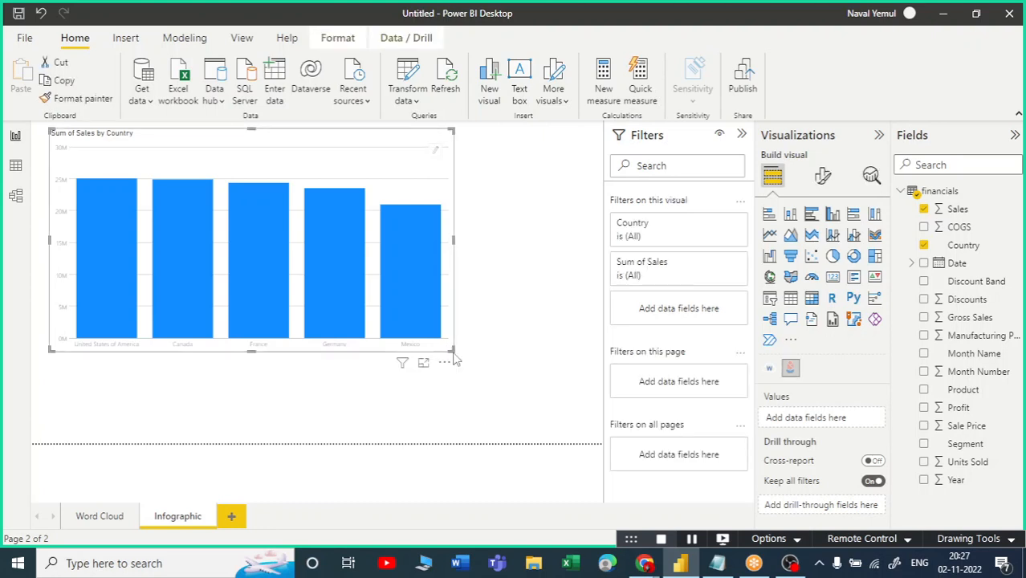
{"action": "left_click_drag", "start_coordinate": [452, 349], "coordinate": [589, 405]}
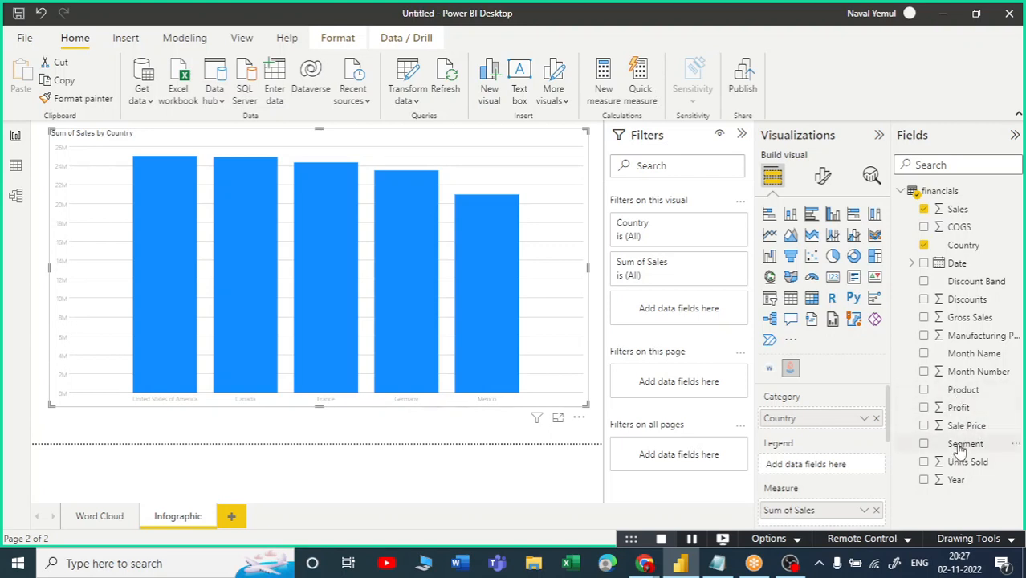
{"action": "left_click", "coordinate": [924, 444]}
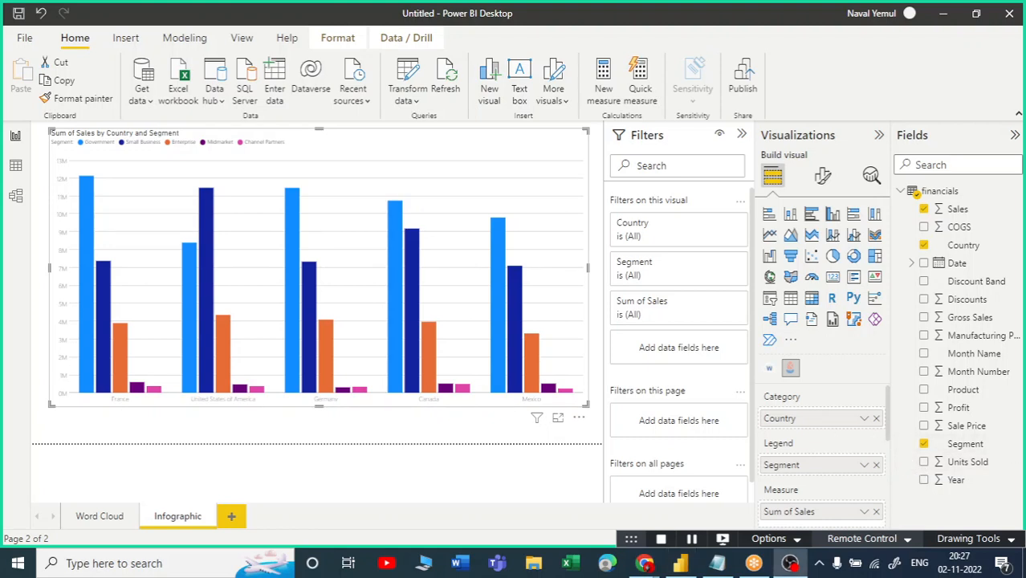
{"action": "scroll", "coordinate": [802, 429], "scroll_direction": "down", "scroll_amount": 3}
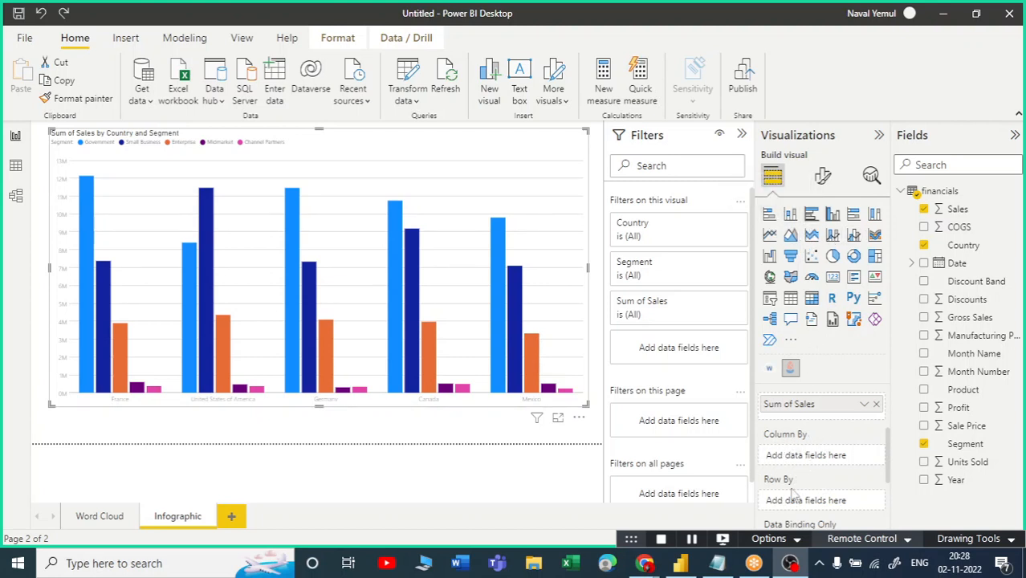
{"action": "scroll", "coordinate": [815, 452], "scroll_direction": "up", "scroll_amount": 3}
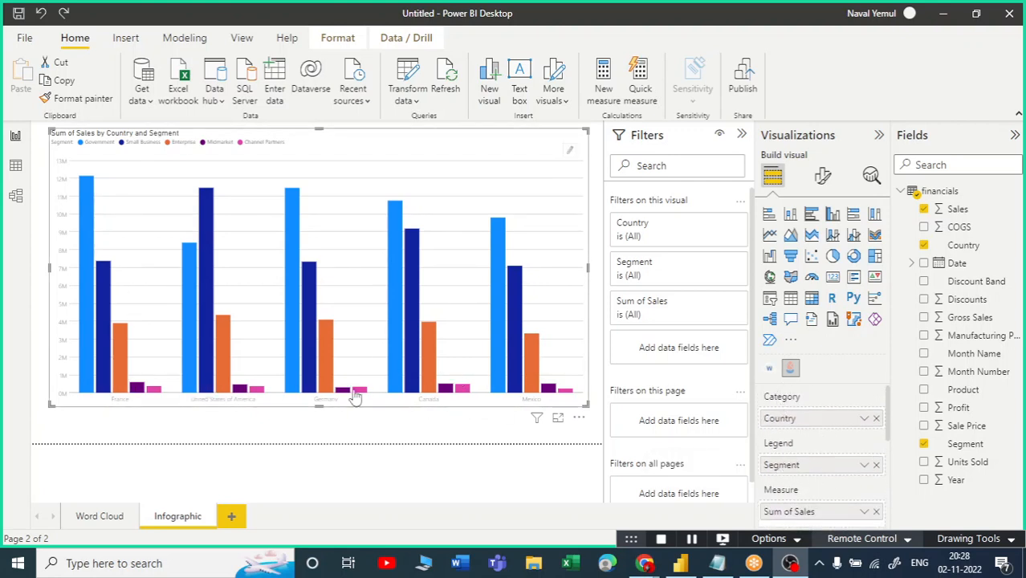
{"action": "left_click", "coordinate": [876, 465]}
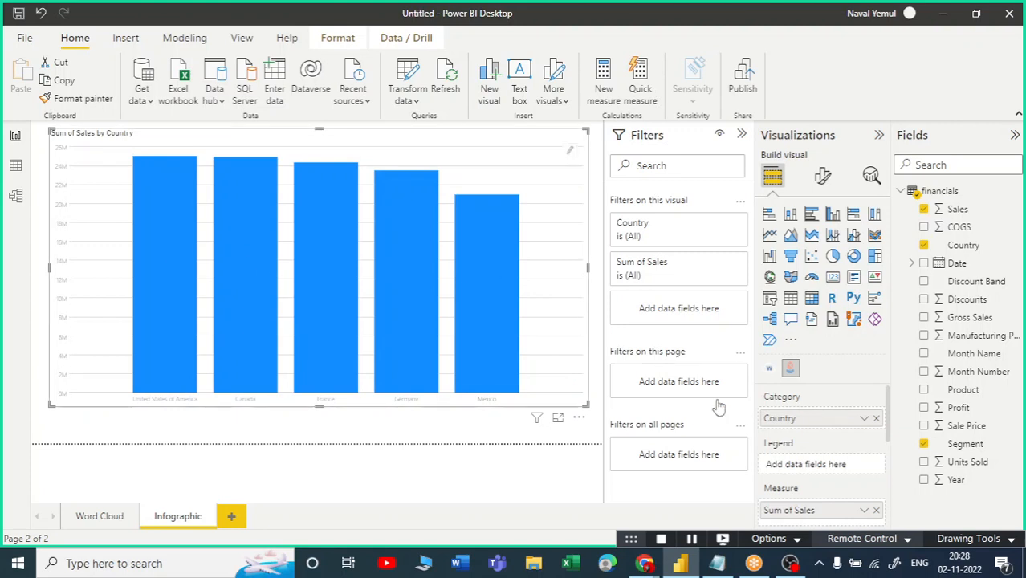
Split the chart into columns by Date and view it in focus mode.
{"action": "scroll", "coordinate": [815, 458], "scroll_direction": "down", "scroll_amount": 3}
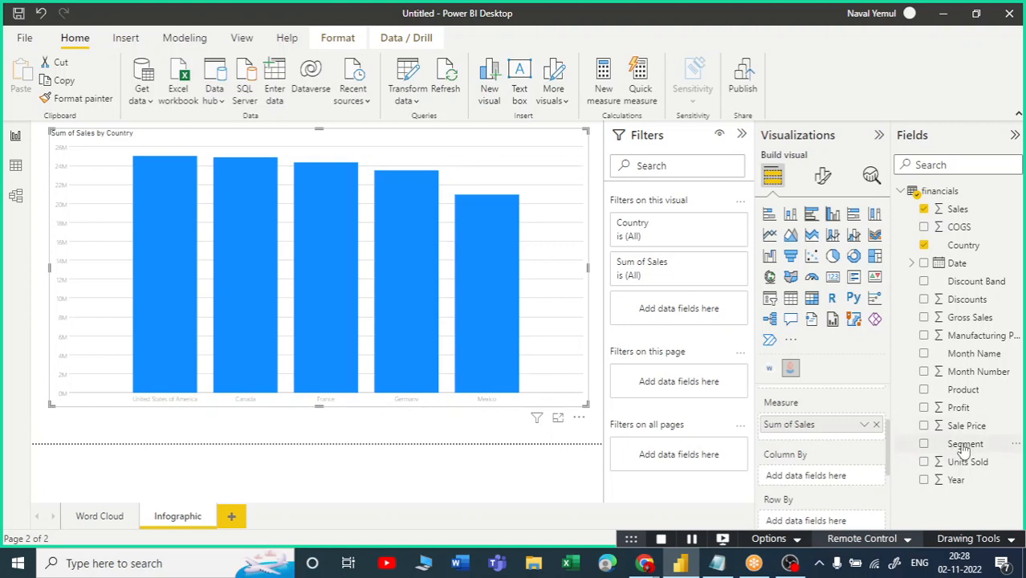
{"action": "left_click_drag", "start_coordinate": [954, 266], "coordinate": [823, 486]}
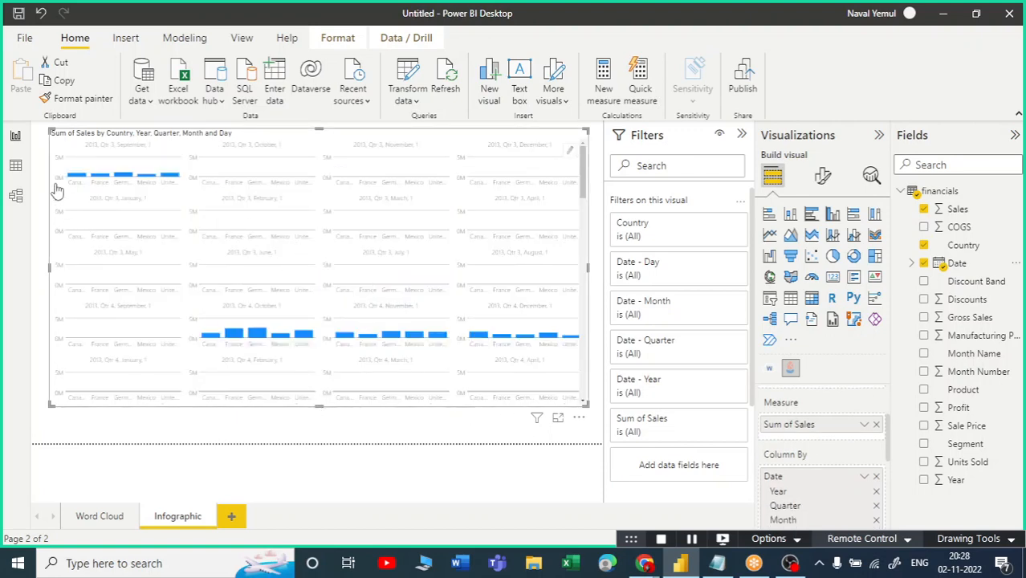
{"action": "left_click", "coordinate": [558, 418]}
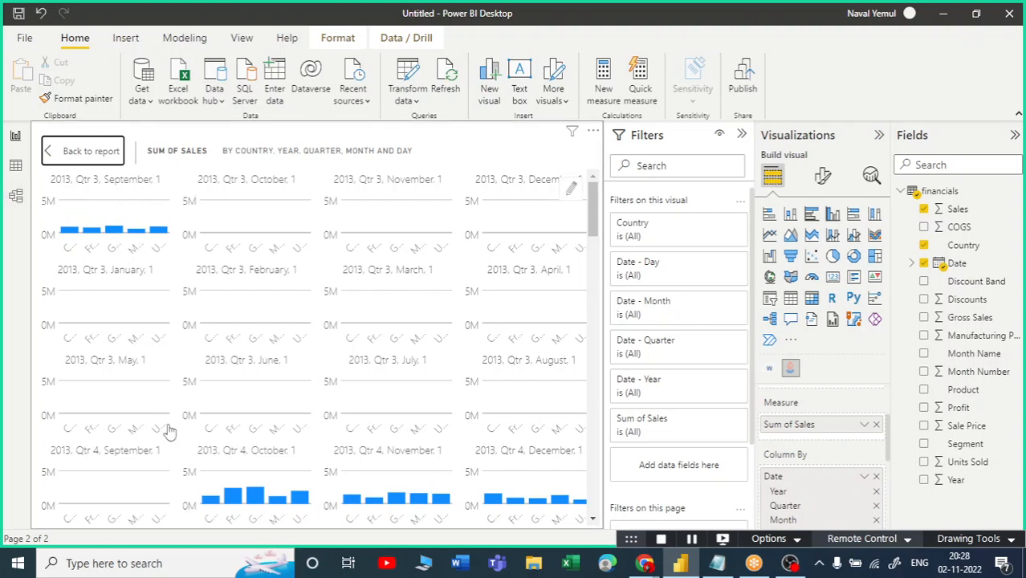
Remove Date from Column By so each country shows a single bar.
{"action": "scroll", "coordinate": [786, 490], "scroll_direction": "up", "scroll_amount": 2}
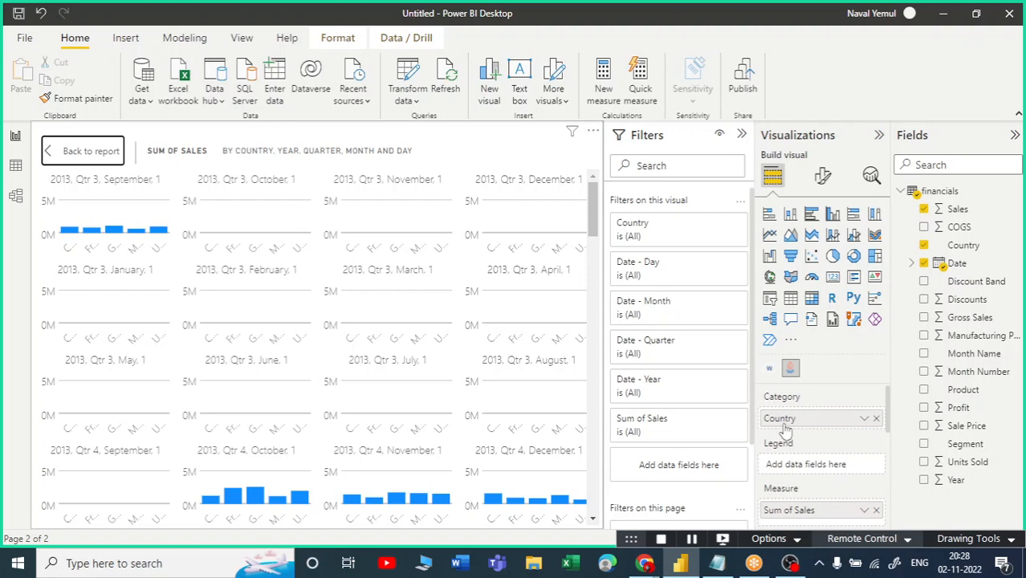
{"action": "scroll", "coordinate": [793, 511], "scroll_direction": "down", "scroll_amount": 2}
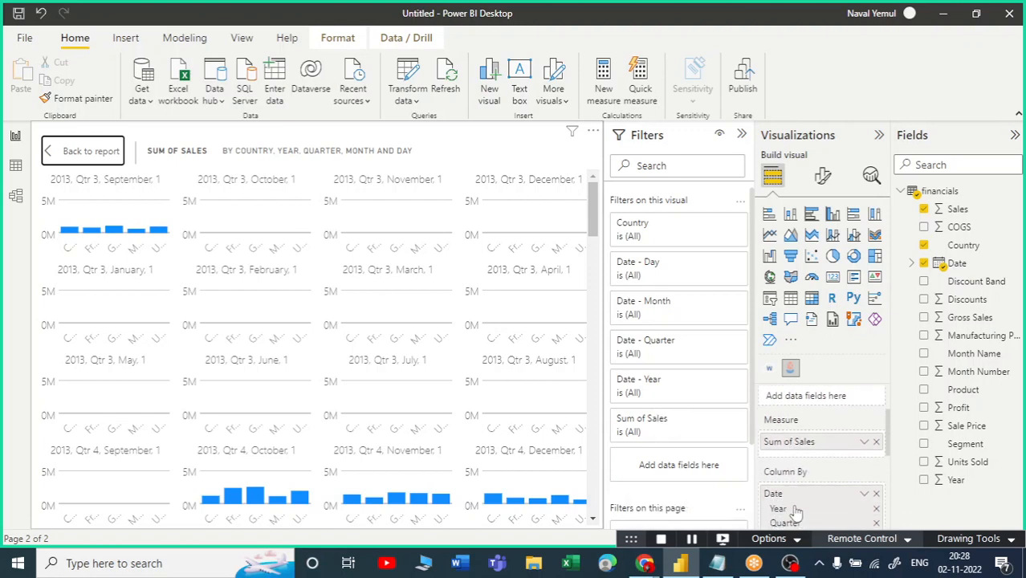
{"action": "scroll", "coordinate": [795, 512], "scroll_direction": "down", "scroll_amount": 2}
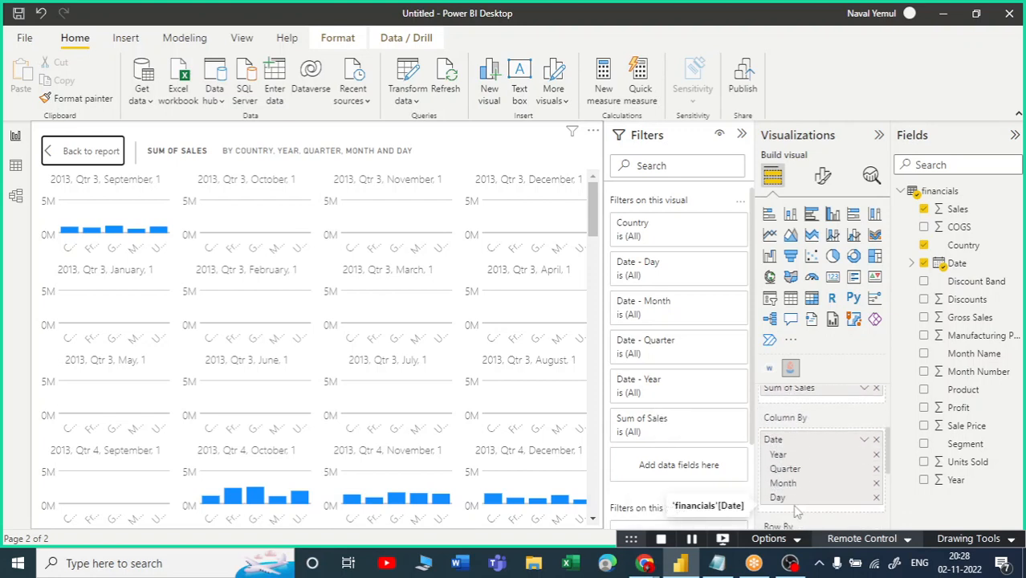
{"action": "left_click", "coordinate": [876, 433]}
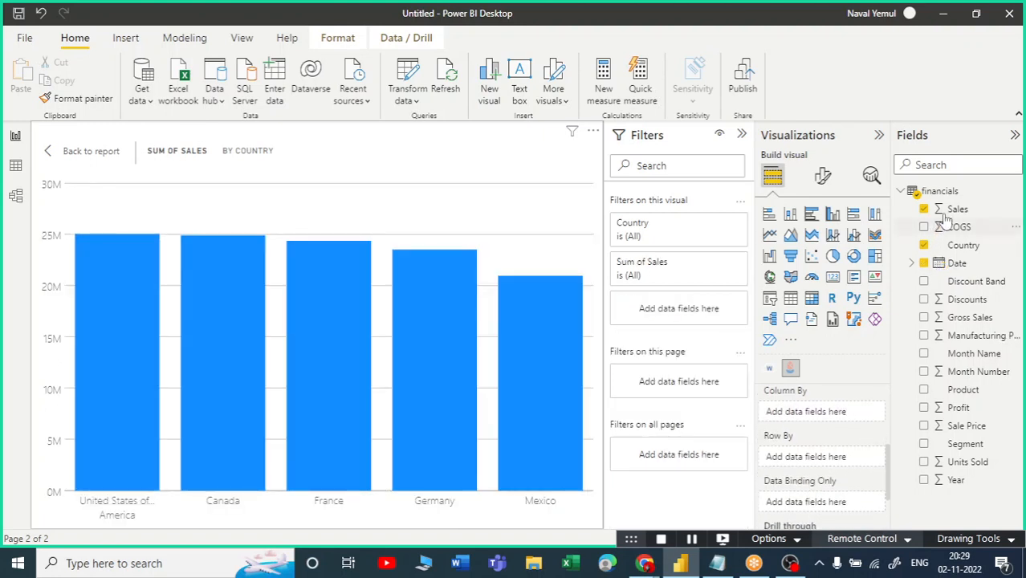
{"action": "left_click_drag", "start_coordinate": [957, 263], "coordinate": [751, 458]}
{"action": "left_click_drag", "start_coordinate": [867, 487], "coordinate": [817, 457]}
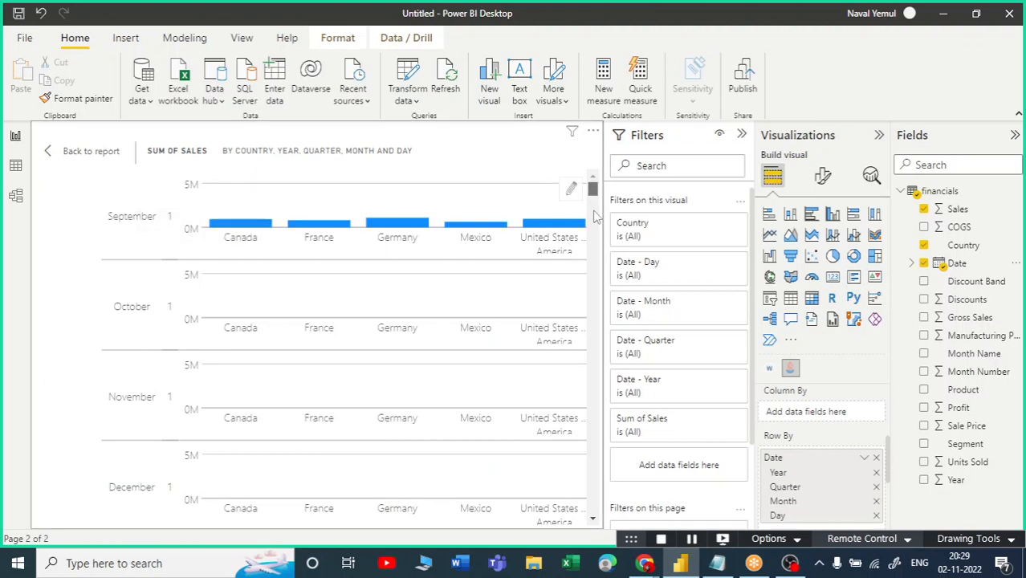
{"action": "scroll", "coordinate": [596, 216], "scroll_direction": "down", "scroll_amount": 5}
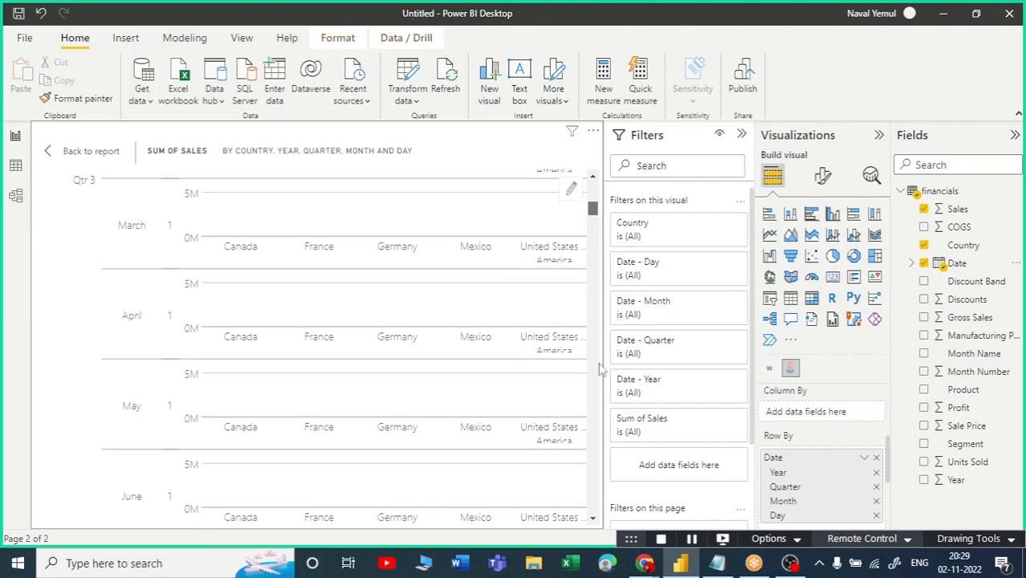
{"action": "scroll", "coordinate": [601, 370], "scroll_direction": "down", "scroll_amount": 3}
{"action": "scroll", "coordinate": [593, 268], "scroll_direction": "down", "scroll_amount": 5}
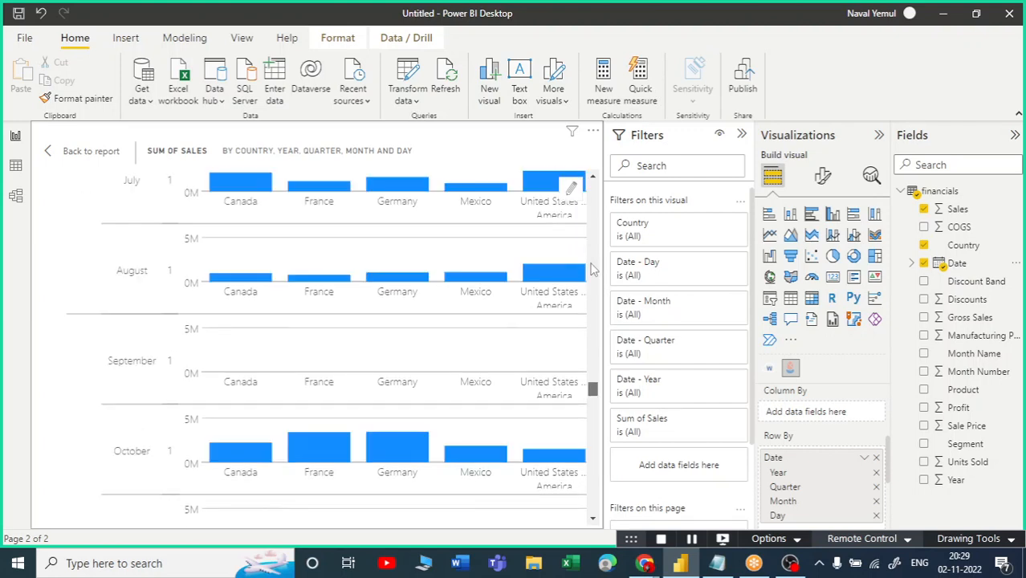
{"action": "scroll", "coordinate": [122, 277], "scroll_direction": "down", "scroll_amount": 5}
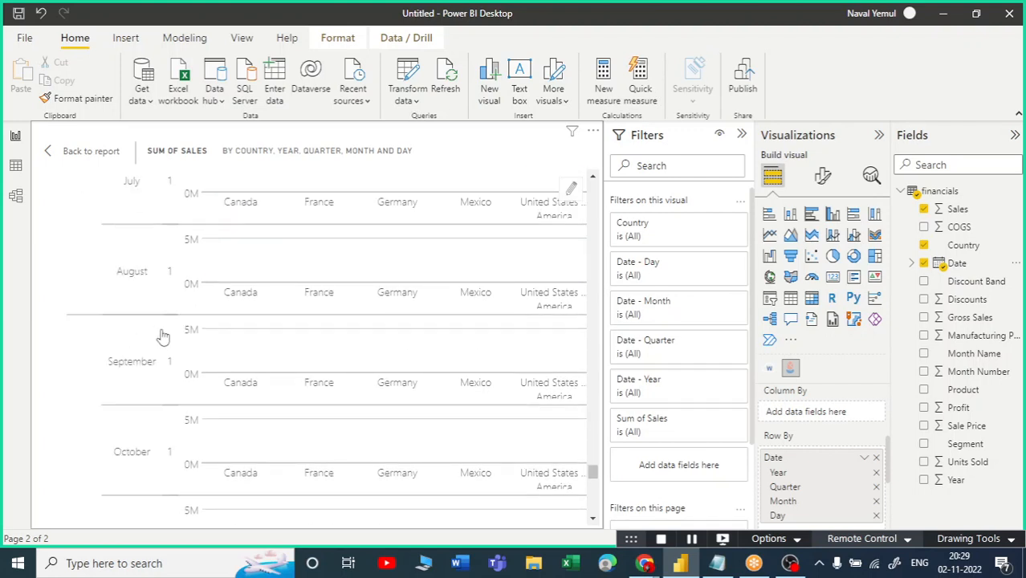
{"action": "scroll", "coordinate": [163, 335], "scroll_direction": "down", "scroll_amount": 10}
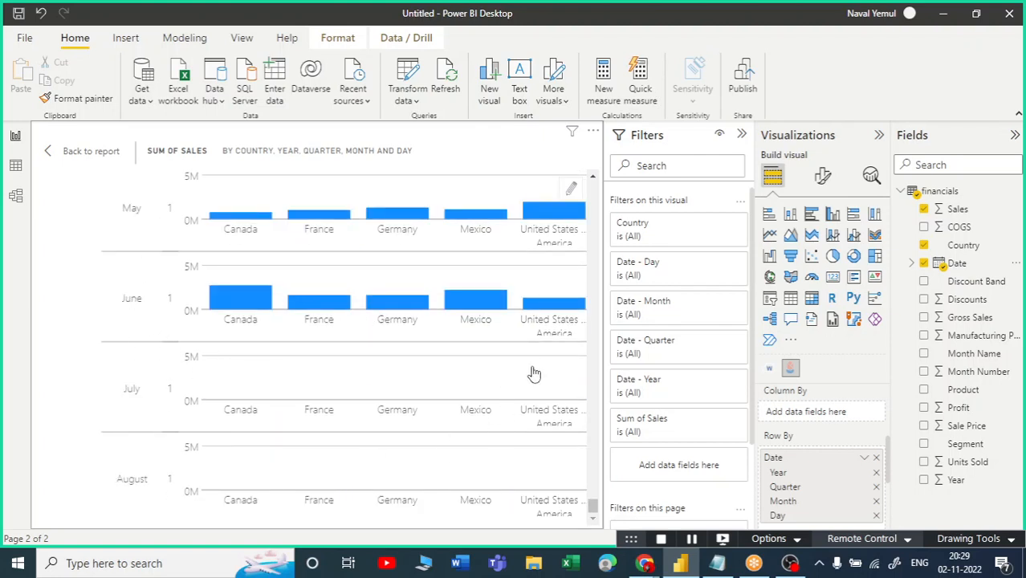
{"action": "scroll", "coordinate": [534, 373], "scroll_direction": "up", "scroll_amount": 5}
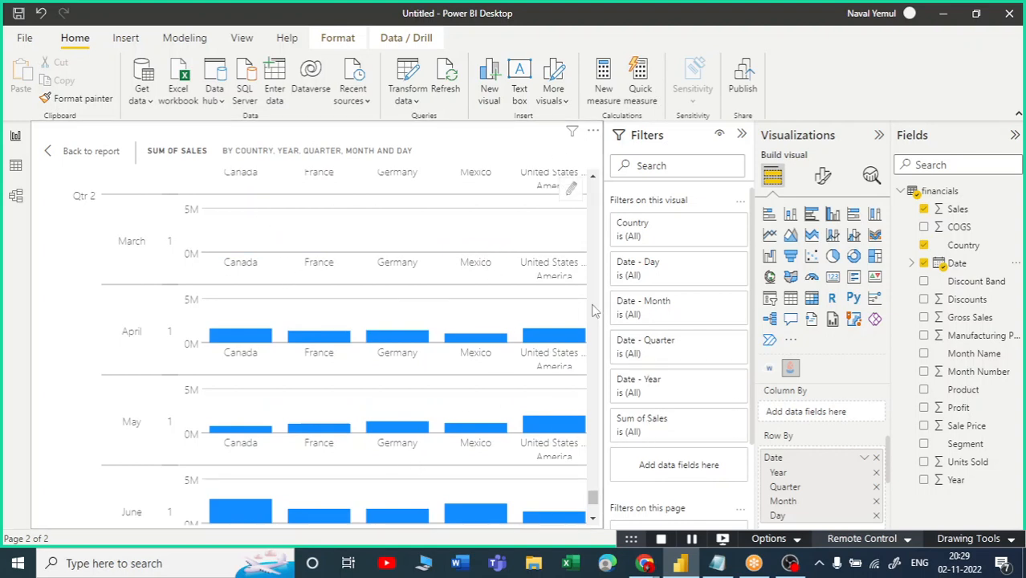
{"action": "scroll", "coordinate": [782, 448], "scroll_direction": "up", "scroll_amount": 1}
{"action": "scroll", "coordinate": [785, 441], "scroll_direction": "up", "scroll_amount": 1}
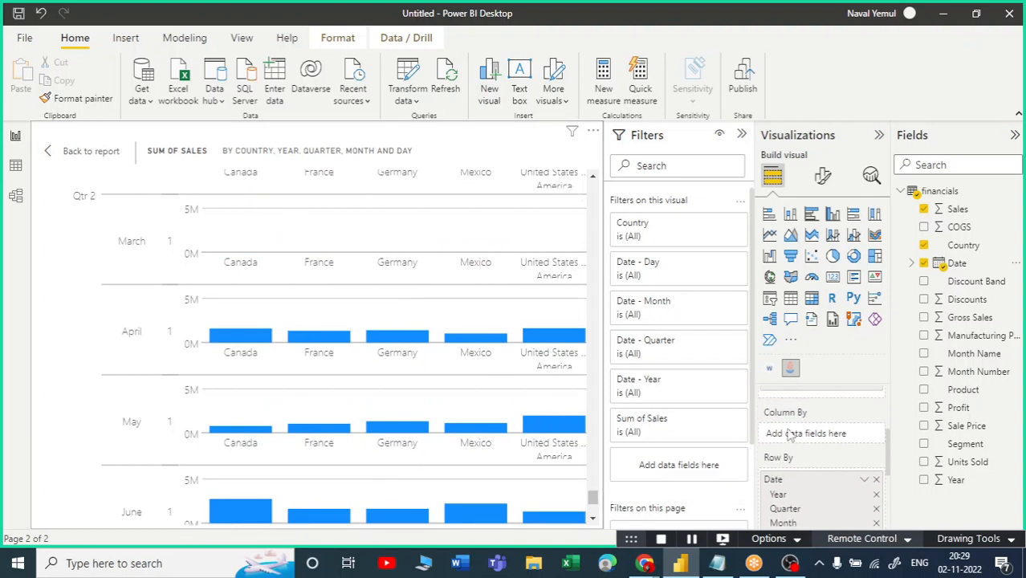
{"action": "left_click", "coordinate": [878, 483]}
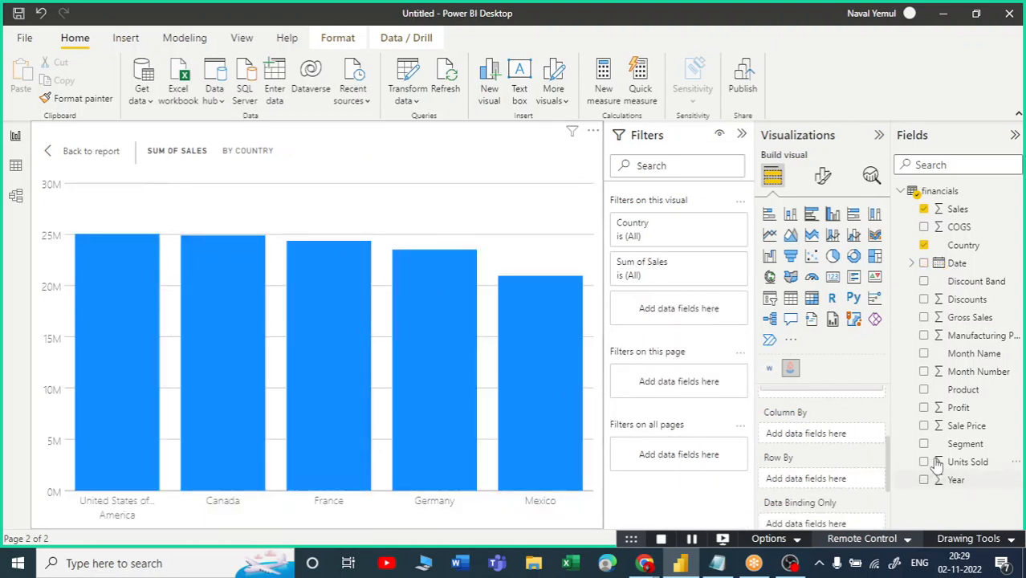
Add Segment to Column By, then move it to Row By for per-Segment rows.
{"action": "left_click_drag", "start_coordinate": [974, 447], "coordinate": [805, 434]}
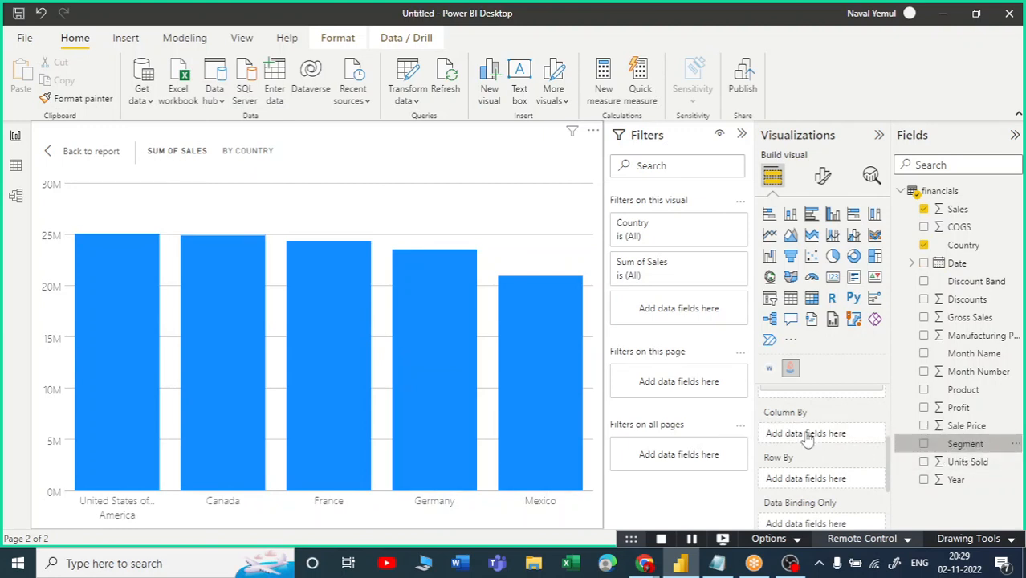
{"action": "left_click_drag", "start_coordinate": [890, 469], "coordinate": [813, 438]}
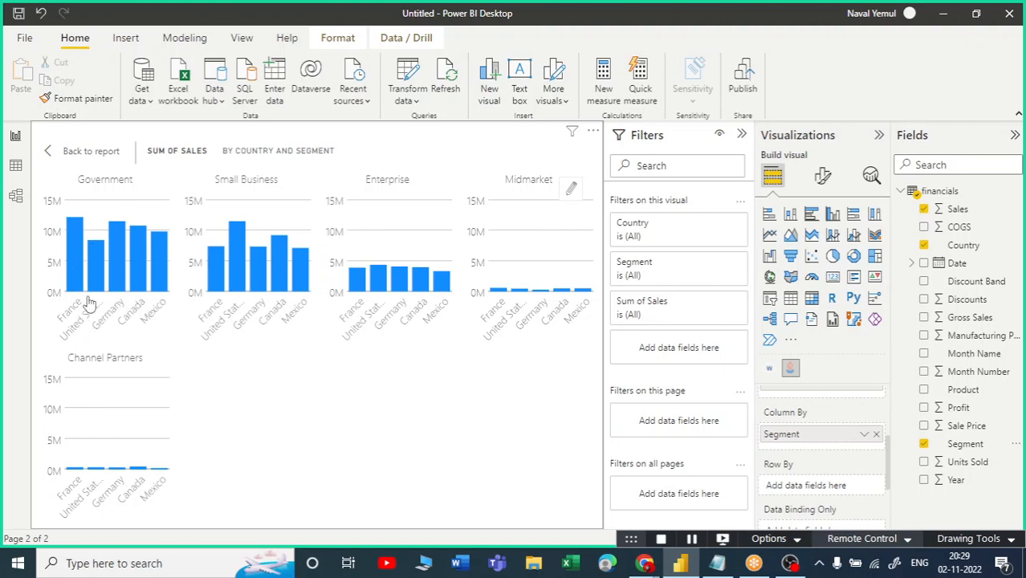
{"action": "mouse_move", "coordinate": [78, 251]}
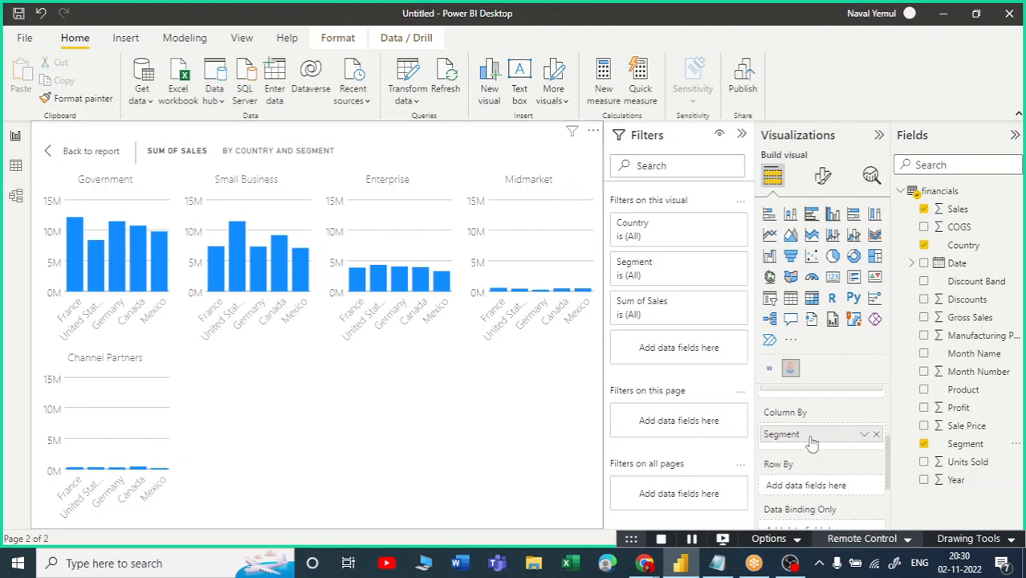
{"action": "left_click_drag", "start_coordinate": [814, 439], "coordinate": [810, 489]}
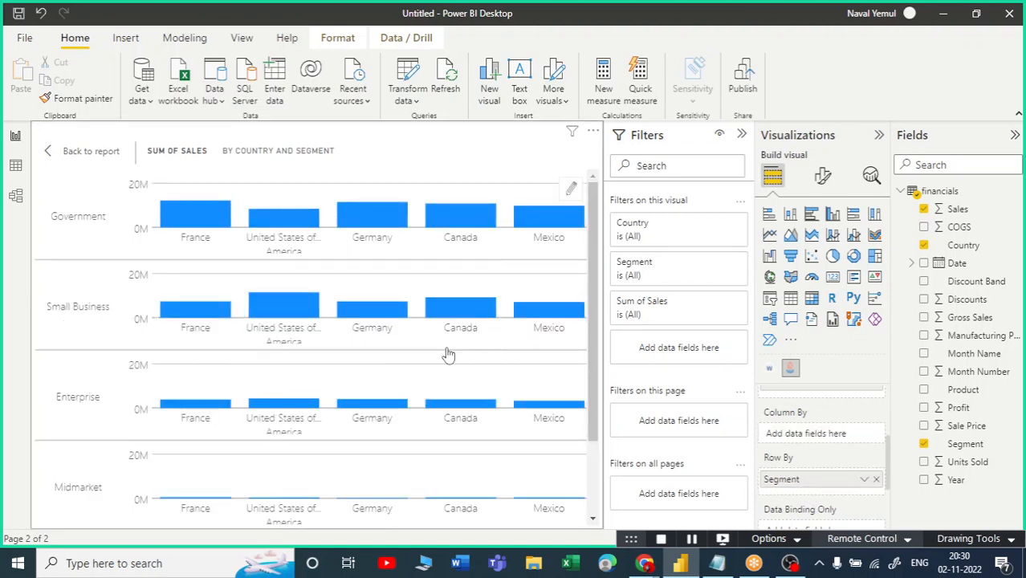
Make the per-Segment Sales by Country chart shorter and slightly narrower.
{"action": "scroll", "coordinate": [86, 401], "scroll_direction": "down", "scroll_amount": 2}
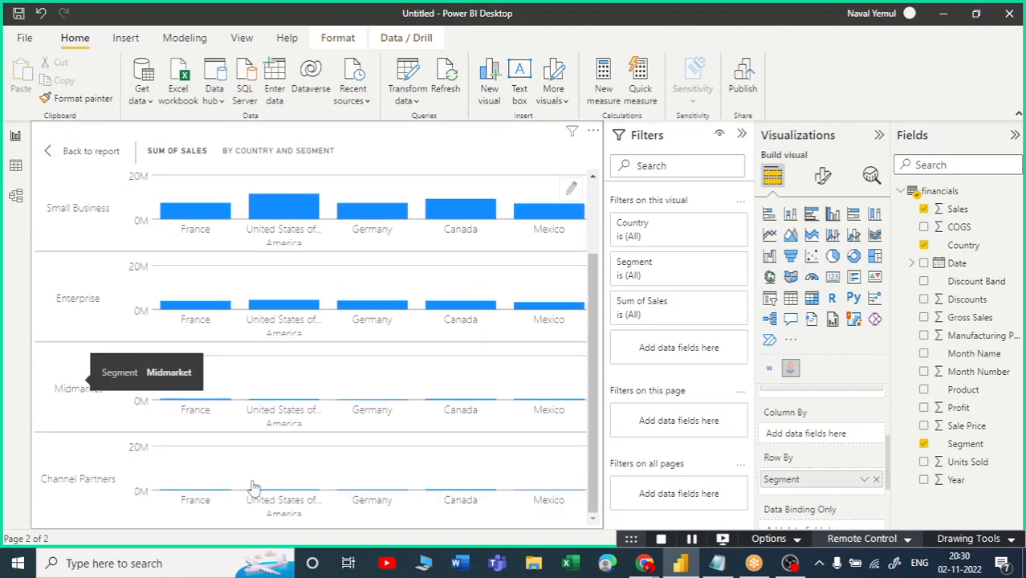
{"action": "scroll", "coordinate": [509, 406], "scroll_direction": "up", "scroll_amount": 2}
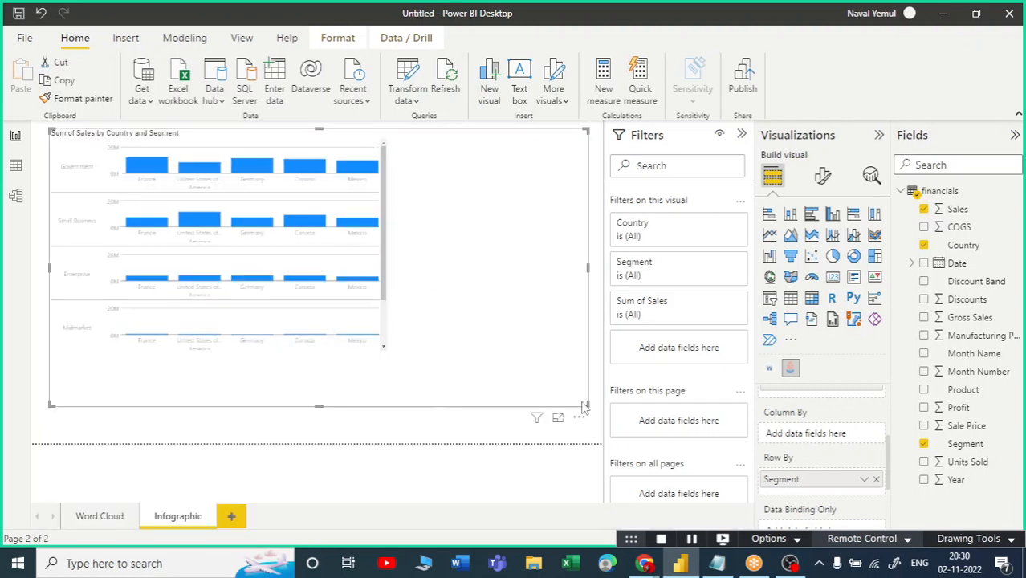
{"action": "left_click_drag", "start_coordinate": [584, 408], "coordinate": [593, 353]}
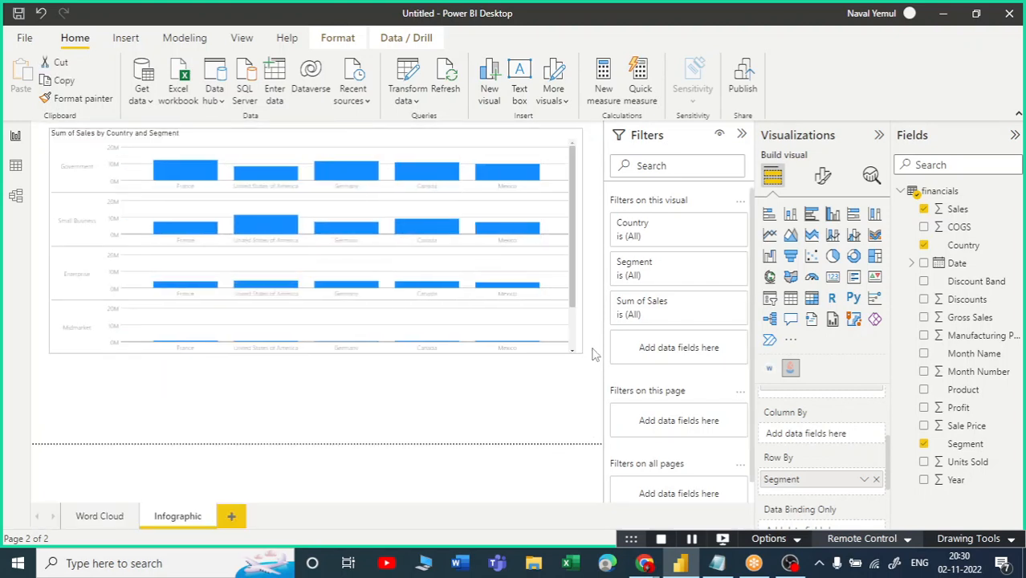